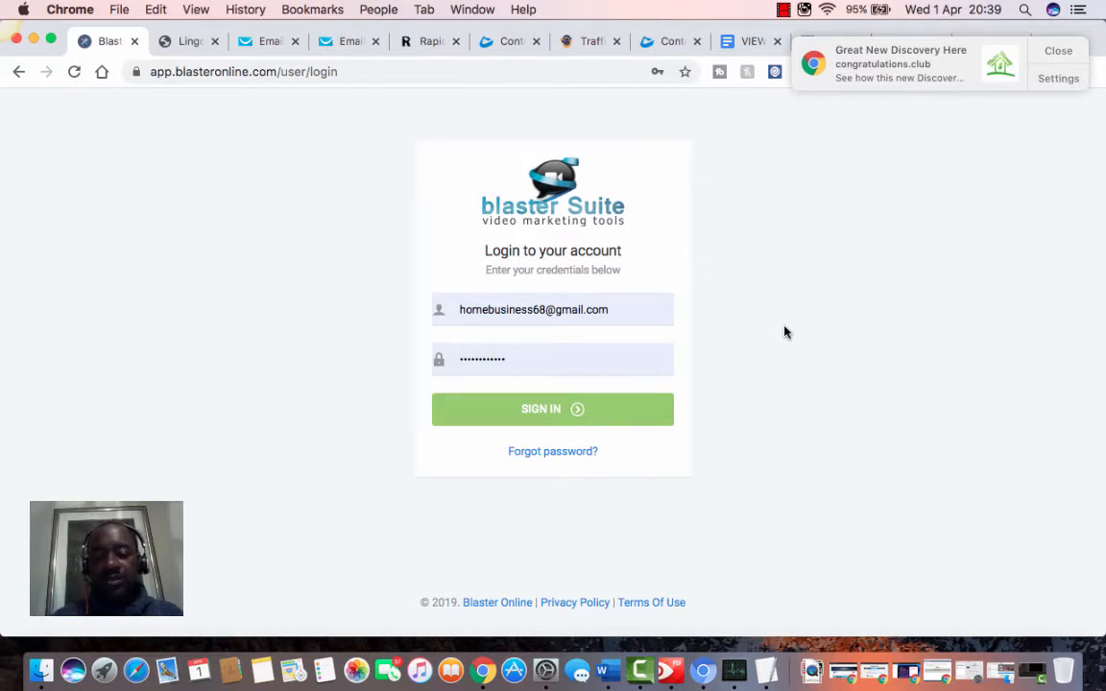
# Step: Sign in to the Blaster Suite account, dismissing the browser and Facebook notifications
pyautogui.click(1060, 52)
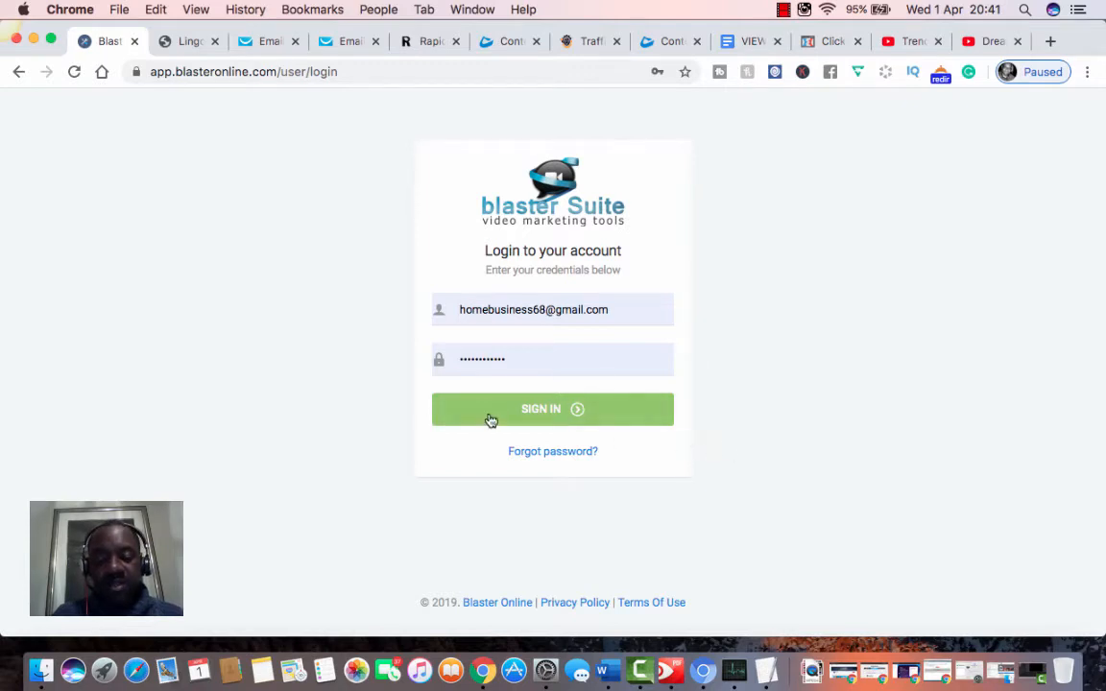
pyautogui.click(534, 412)
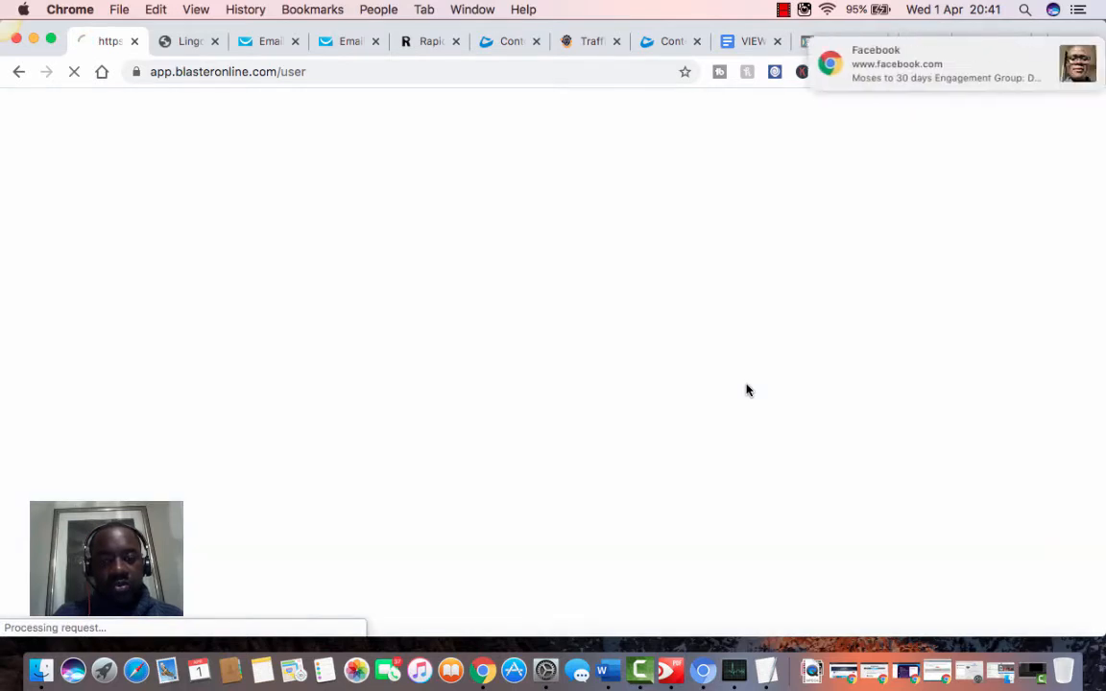
pyautogui.click(1056, 50)
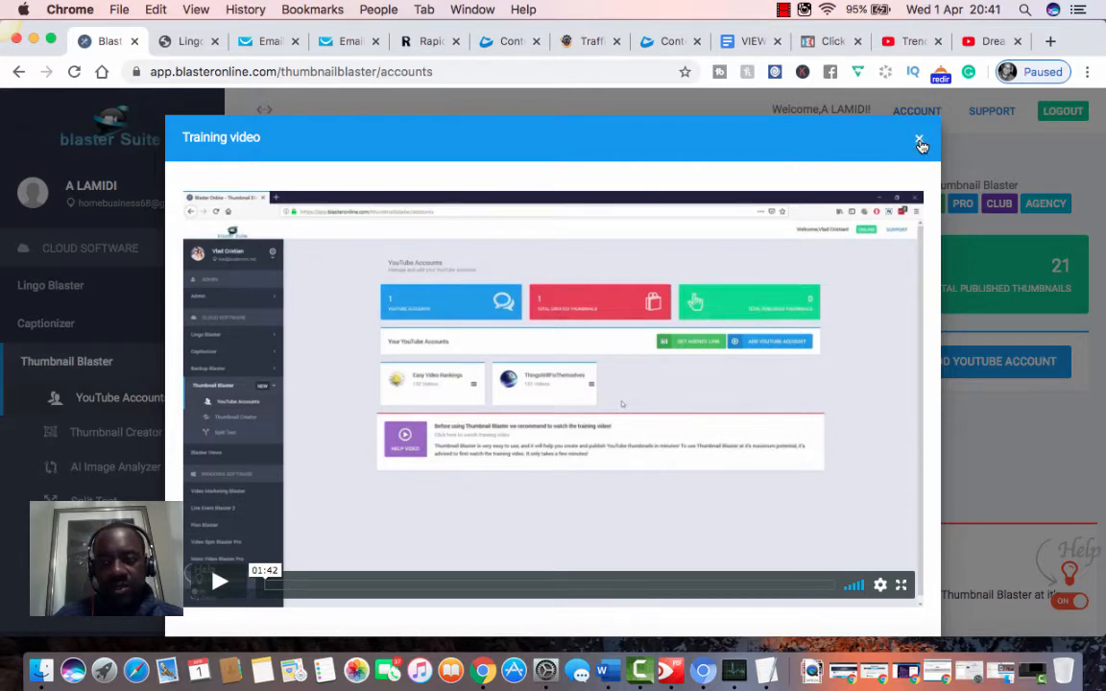
# Step: Close the training video and review the two channels, 24 created and 21 published thumbnails
pyautogui.click(919, 143)
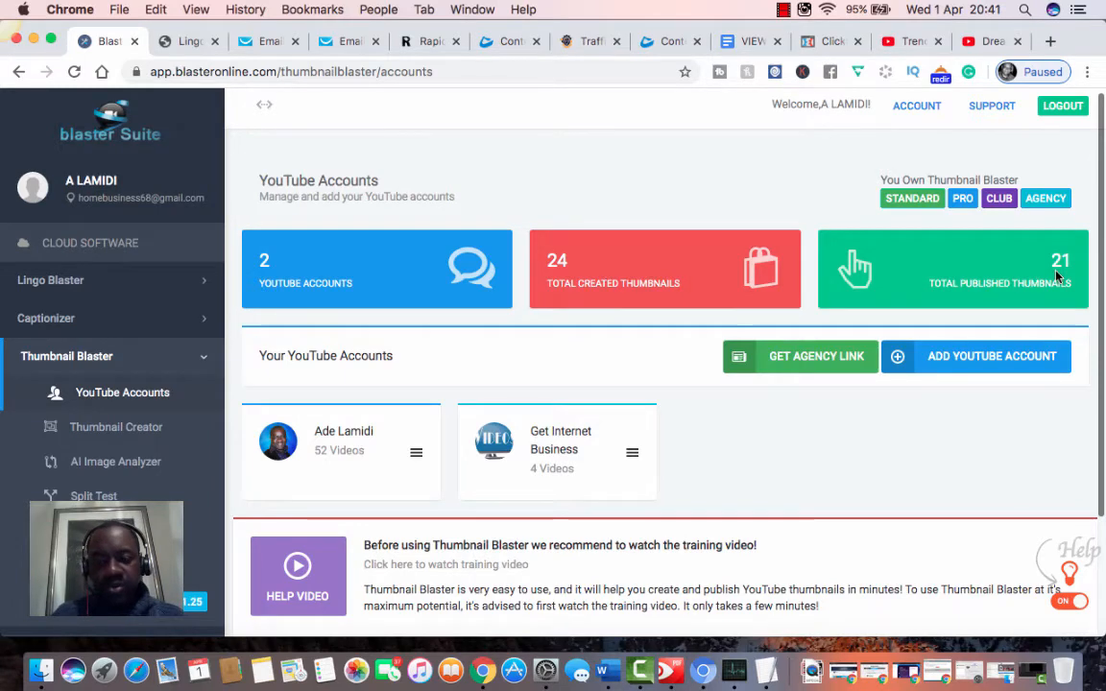
pyautogui.scroll(-3, 1056, 277)
pyautogui.scroll(2, 1056, 276)
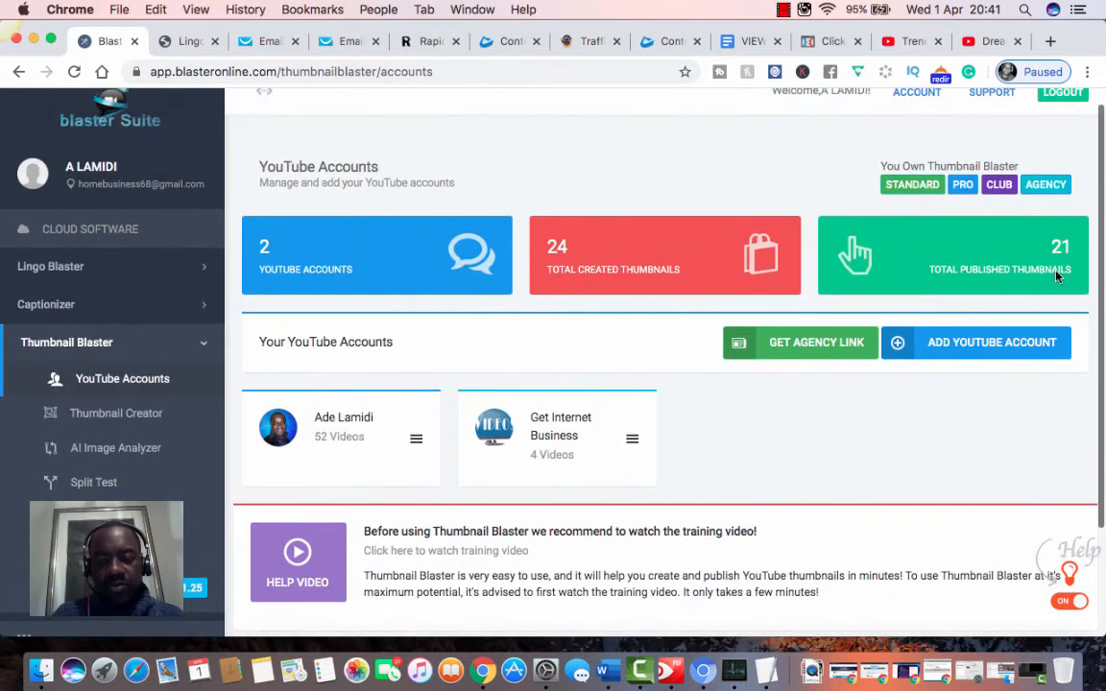
pyautogui.scroll(-1, 1056, 276)
pyautogui.scroll(1, 1056, 277)
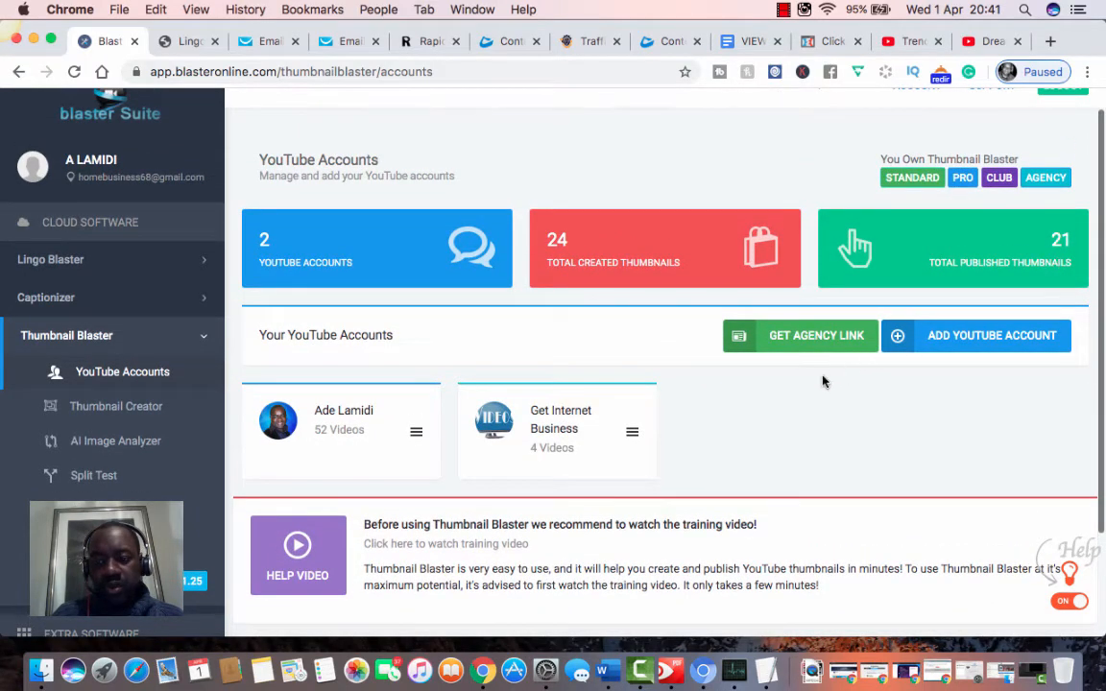
pyautogui.scroll(1, 823, 381)
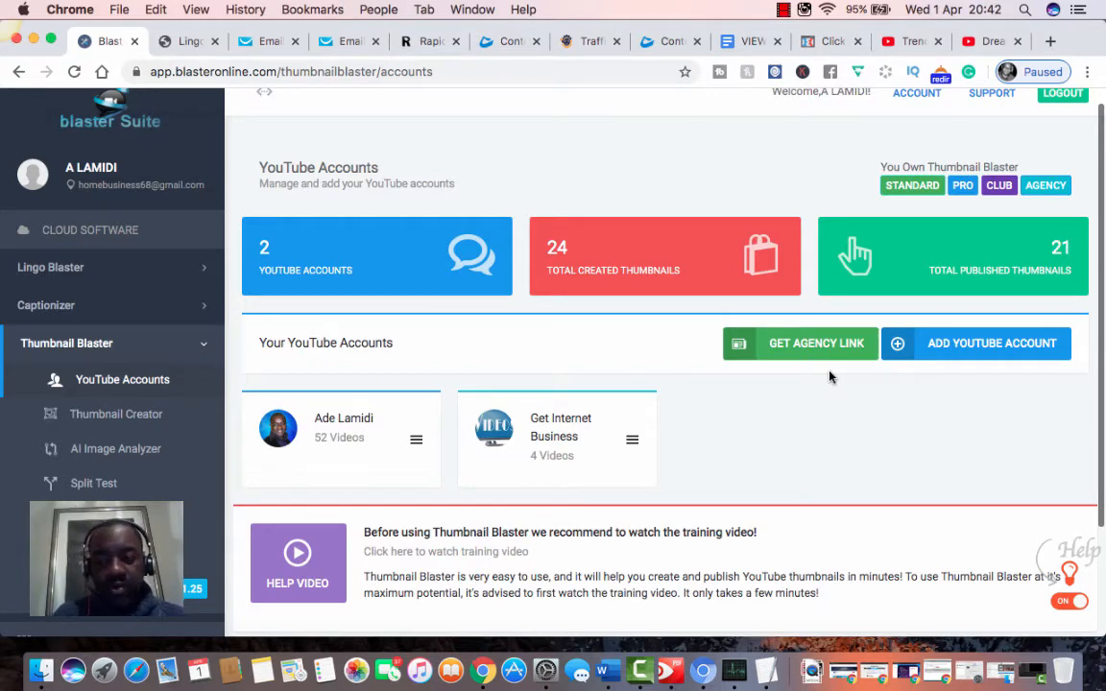
pyautogui.scroll(-1, 831, 376)
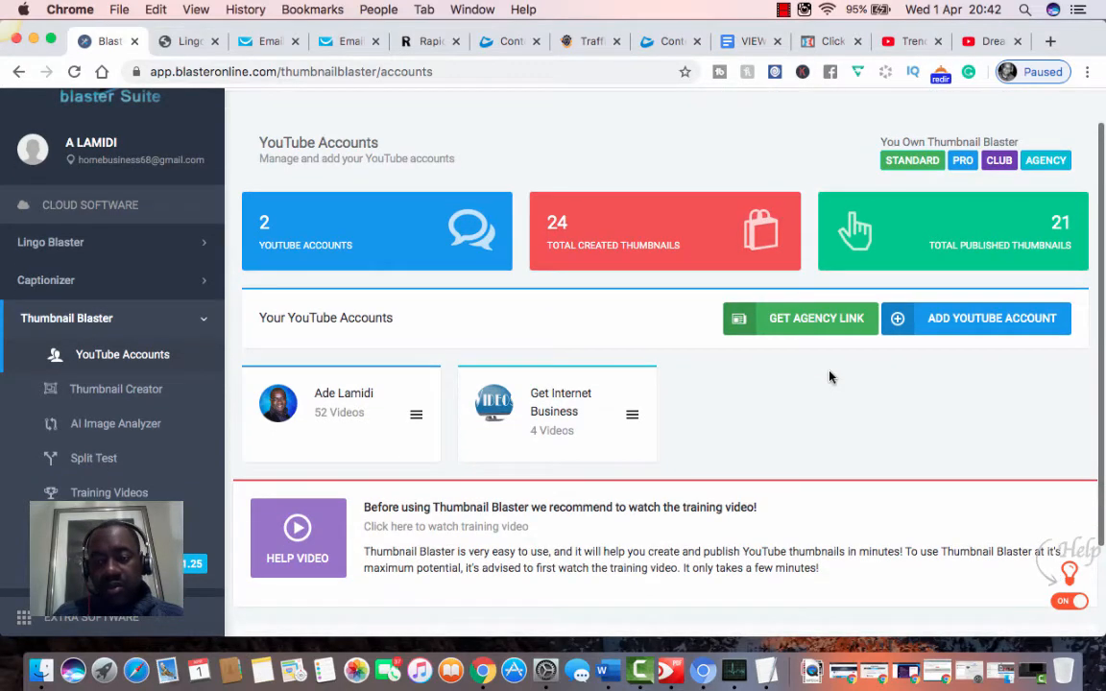
pyautogui.scroll(-3, 830, 376)
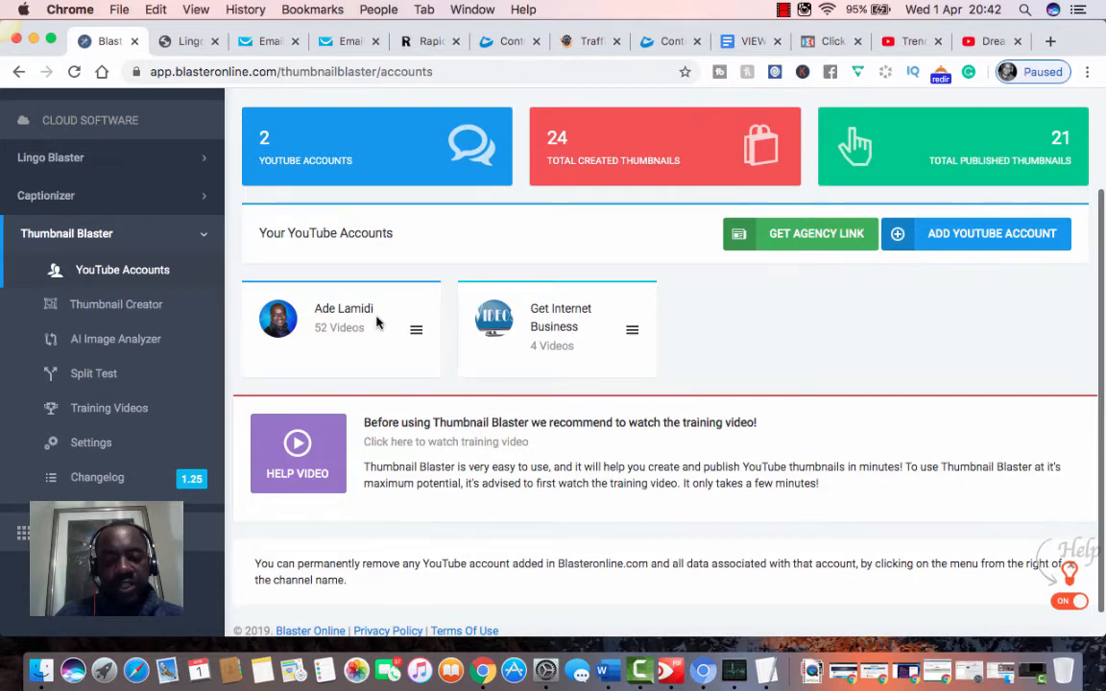
pyautogui.scroll(-1, 377, 323)
pyautogui.scroll(2, 377, 323)
pyautogui.scroll(-1, 378, 322)
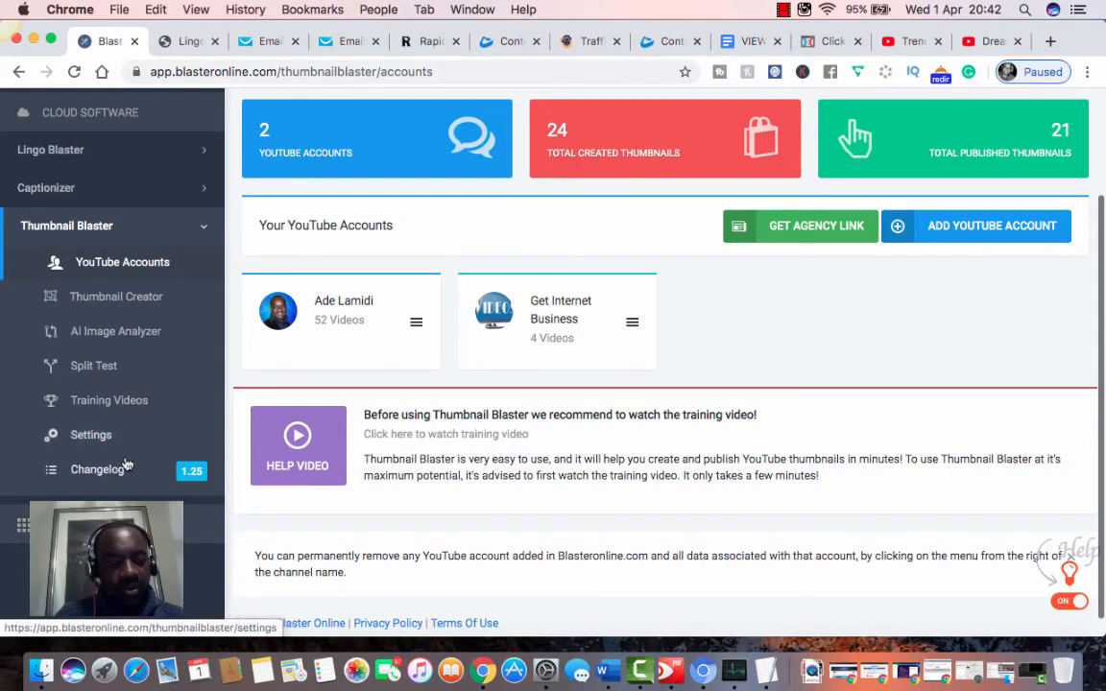
# Step: Visit the Settings page, dismiss its training video, then switch to Thumbnail Creator
pyautogui.click(99, 438)
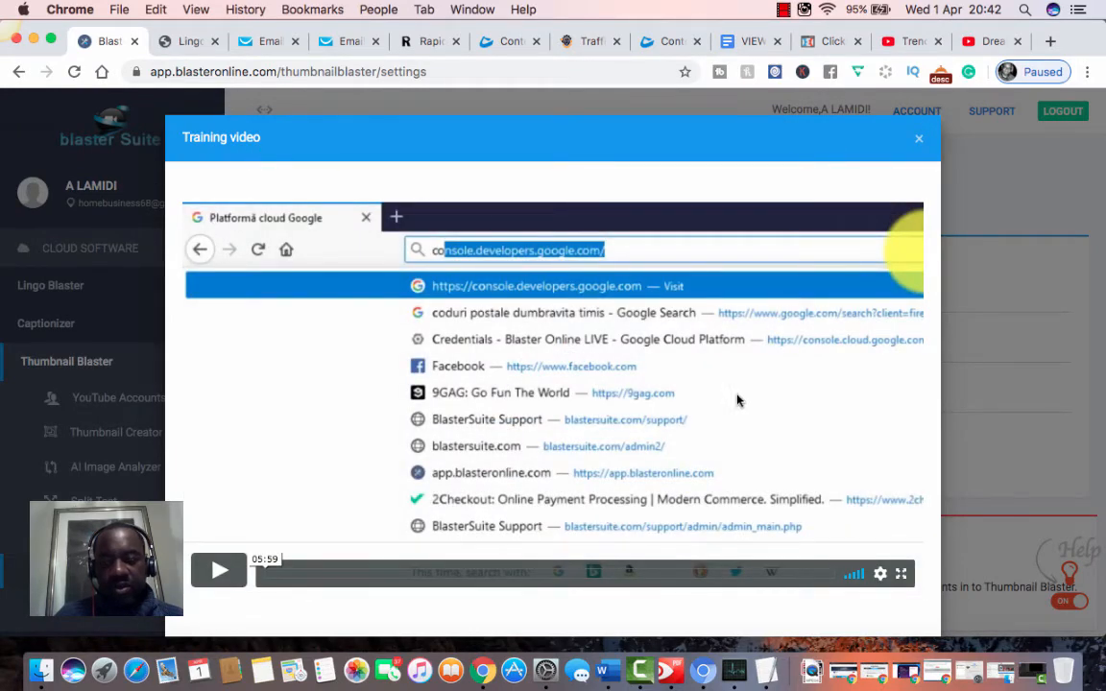
pyautogui.click(918, 141)
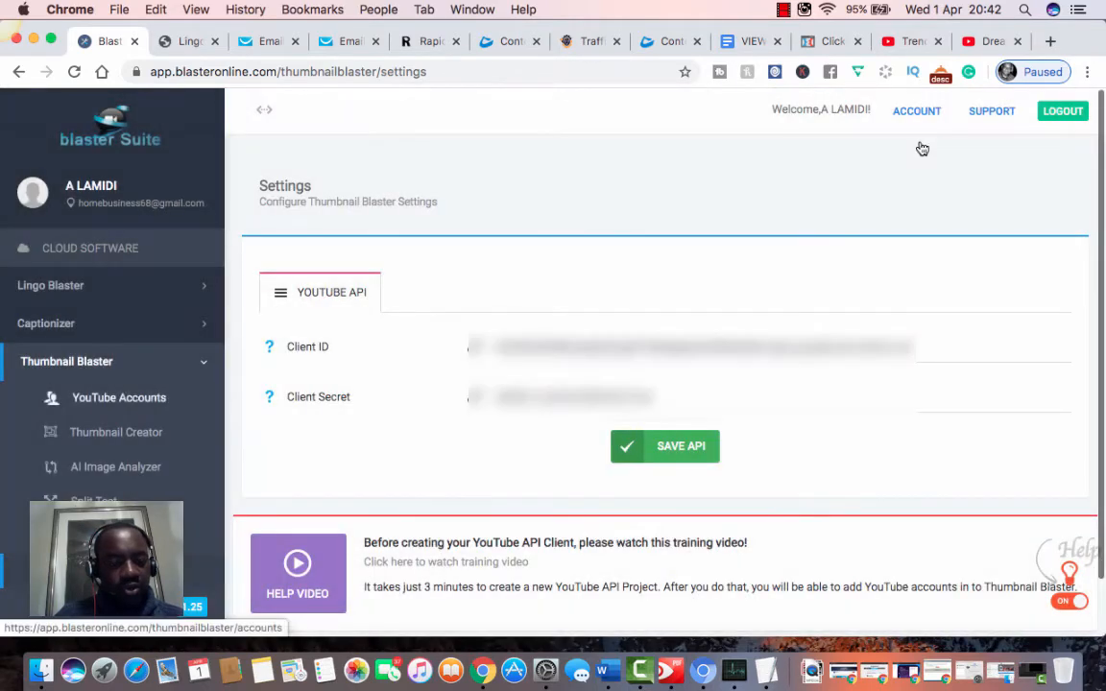
pyautogui.click(146, 432)
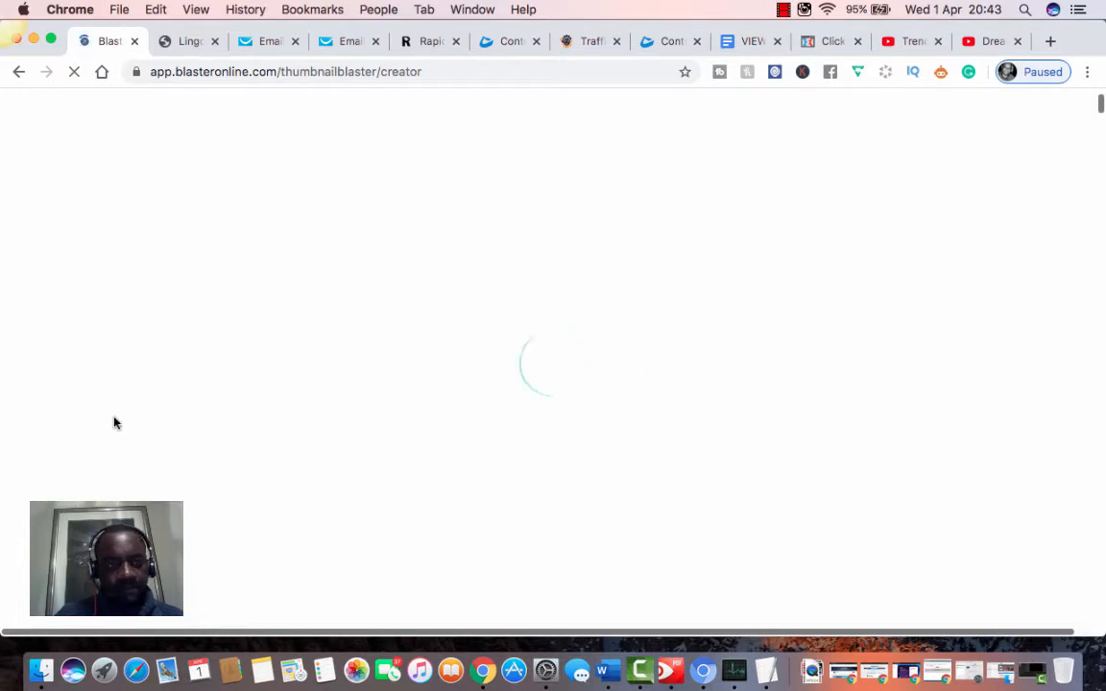
# Step: Make the browser fill the whole screen while the Thumbnail Creator page loads
pyautogui.click(52, 41)
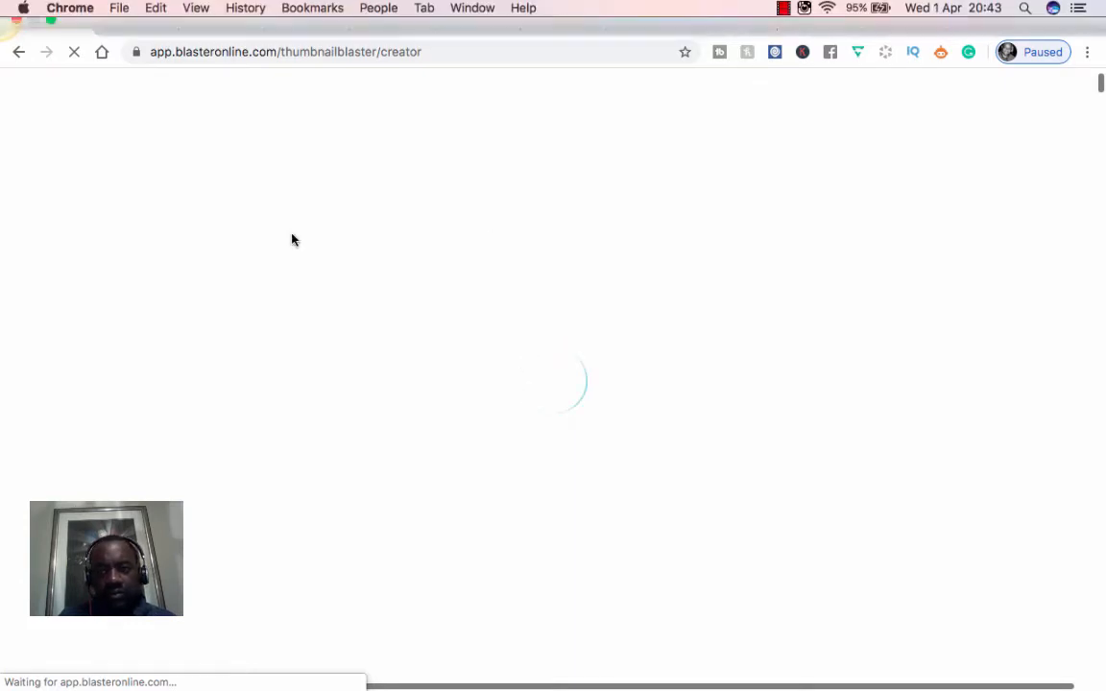
pyautogui.click(784, 10)
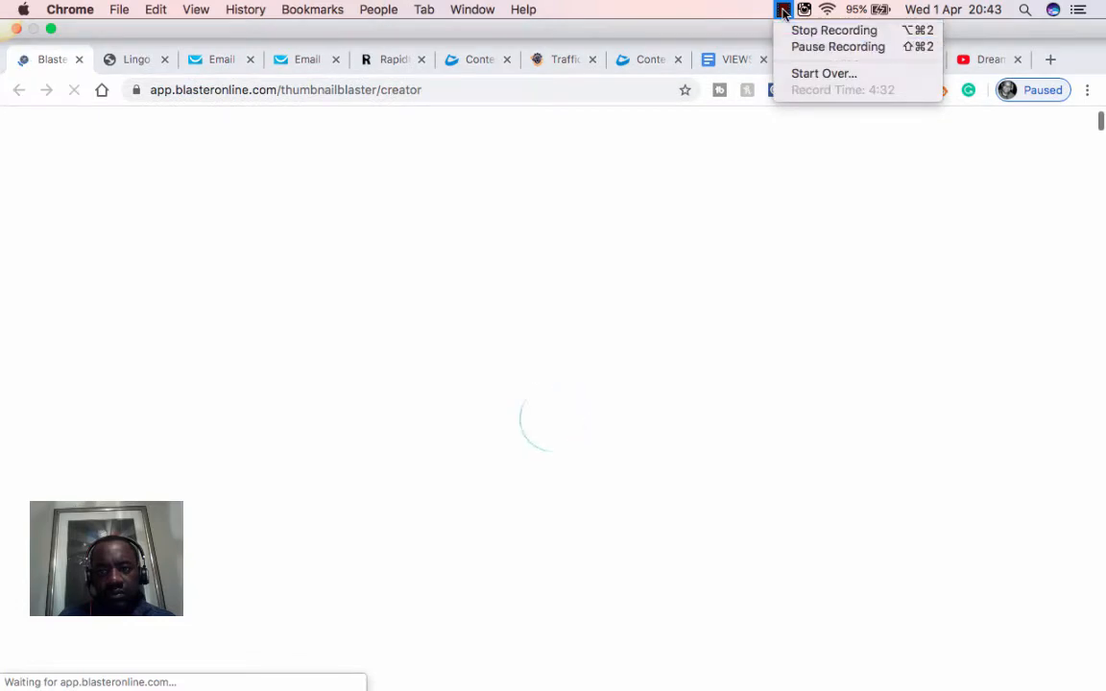
pyautogui.click(812, 47)
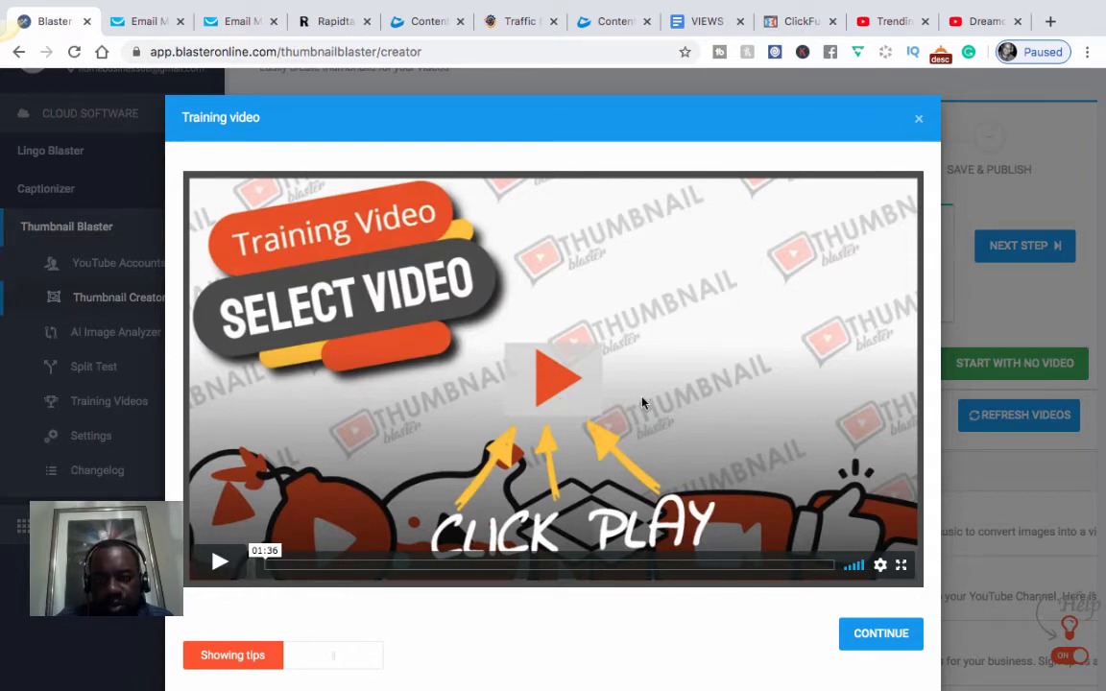
# Step: Dismiss the training video and pick 'How To Make Money With Online Marketing' from the video list
pyautogui.press('Escape')
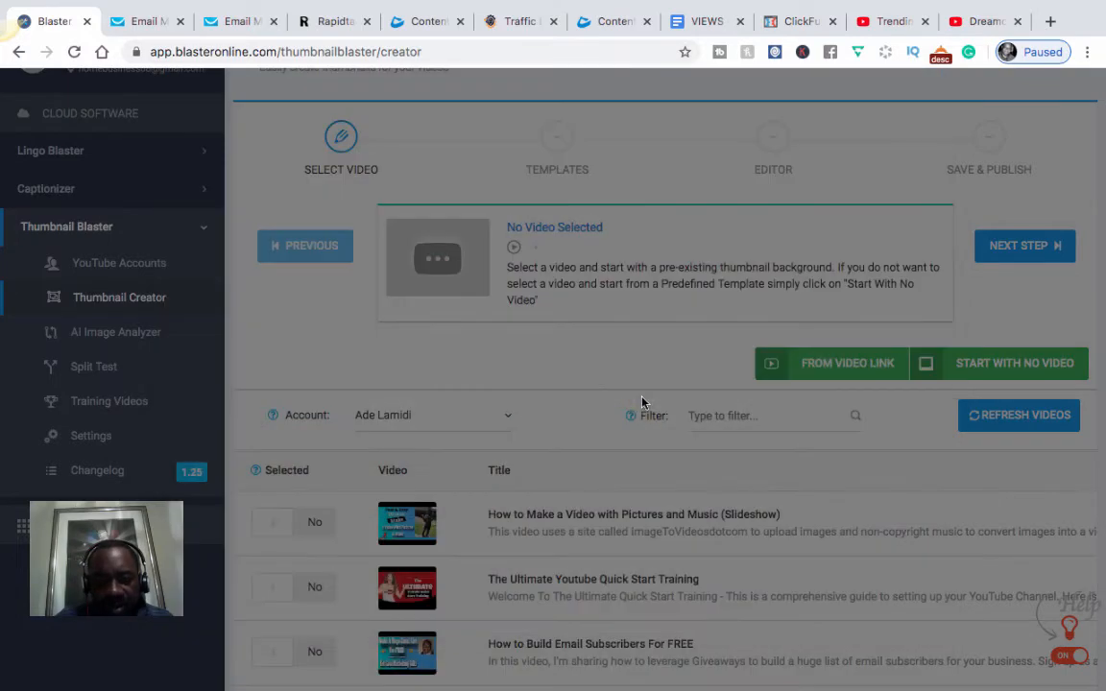
pyautogui.scroll(-2, 642, 403)
pyautogui.scroll(-4, 642, 404)
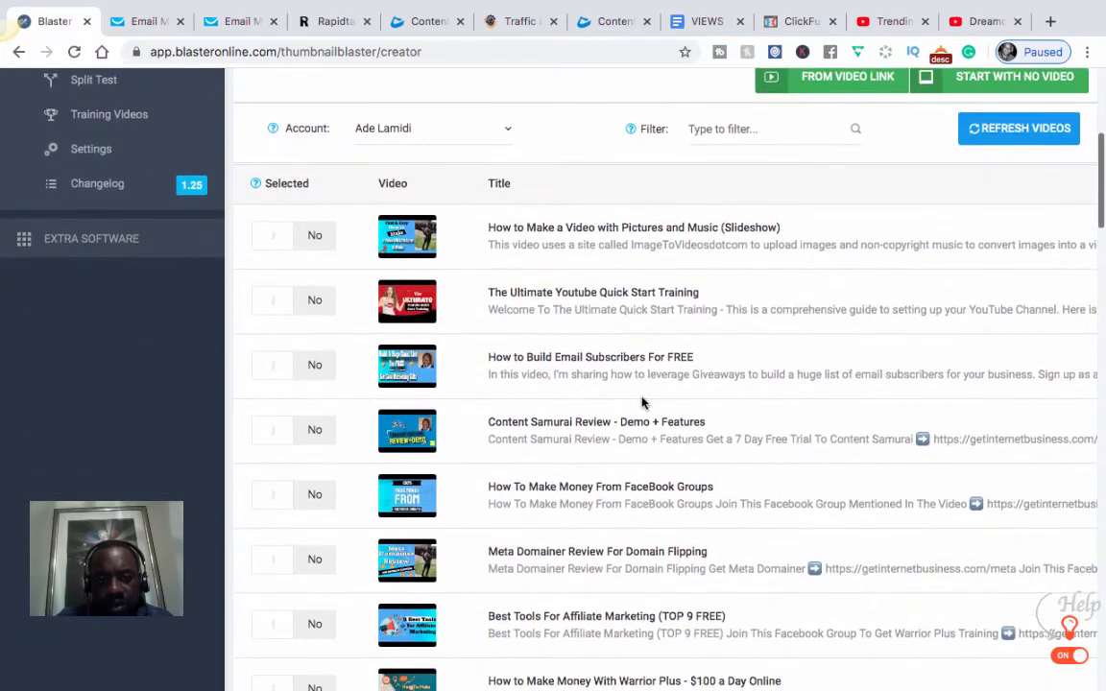
pyautogui.scroll(1, 642, 403)
pyautogui.scroll(-3, 597, 415)
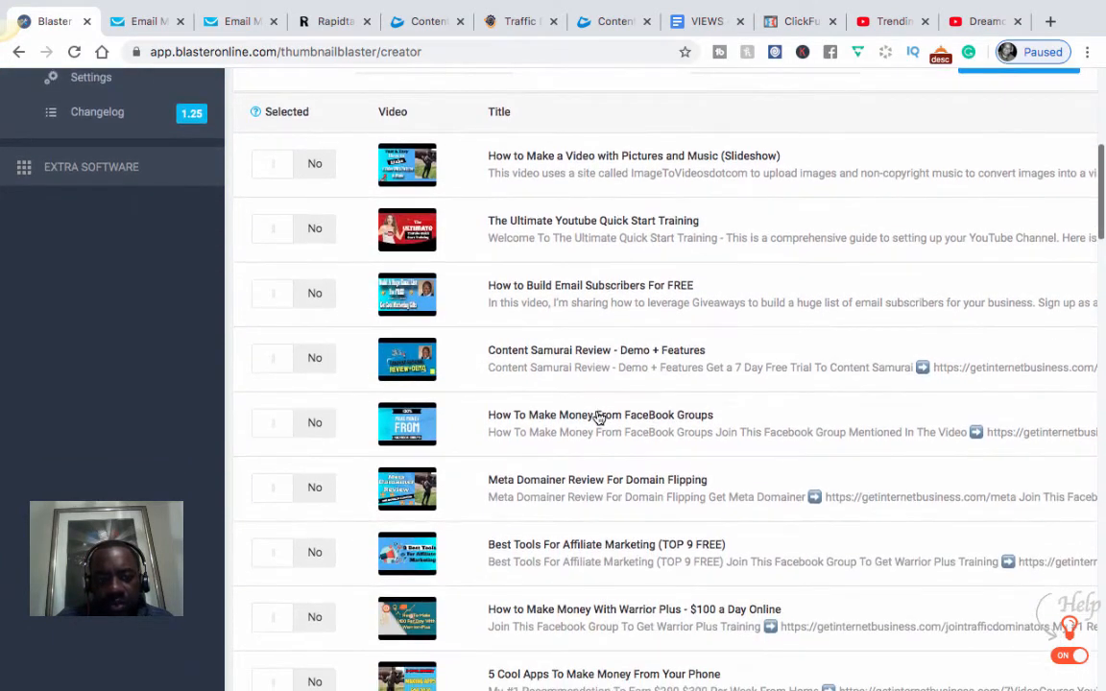
pyautogui.scroll(-10, 597, 411)
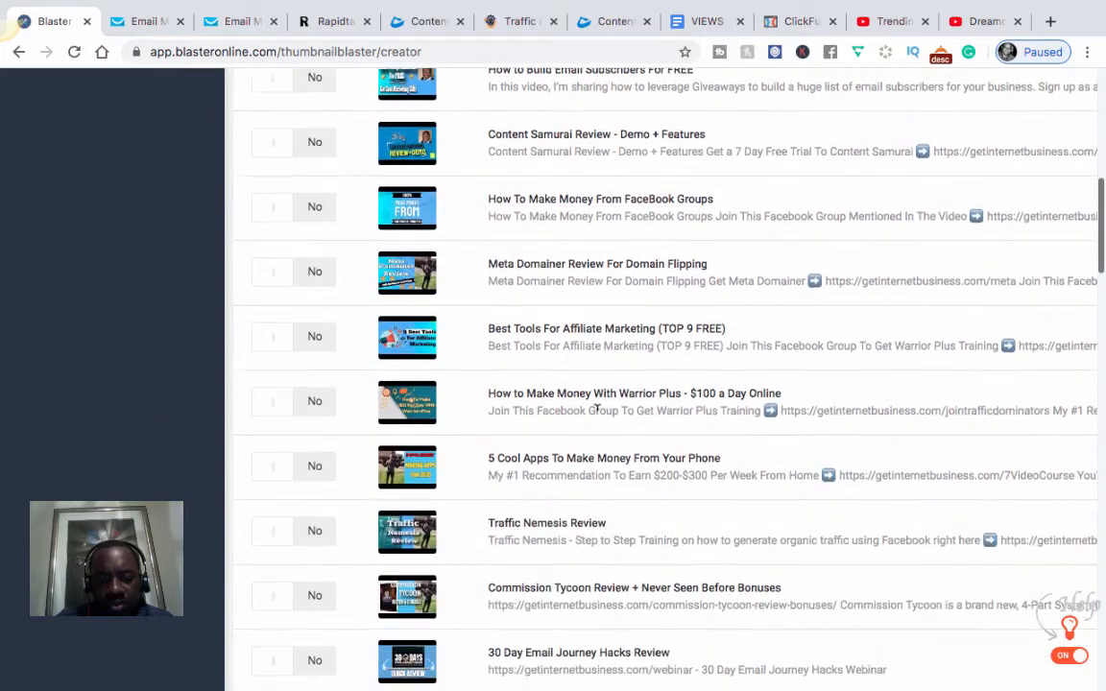
pyautogui.scroll(-1, 478, 492)
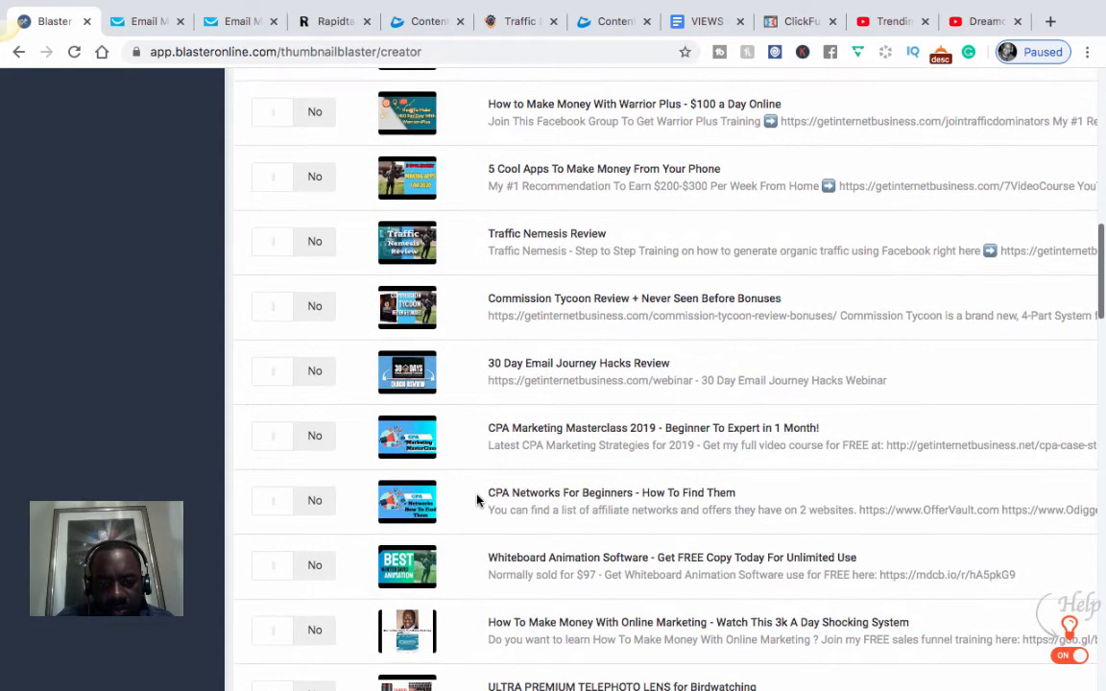
pyautogui.scroll(2, 477, 499)
pyautogui.scroll(2, 511, 333)
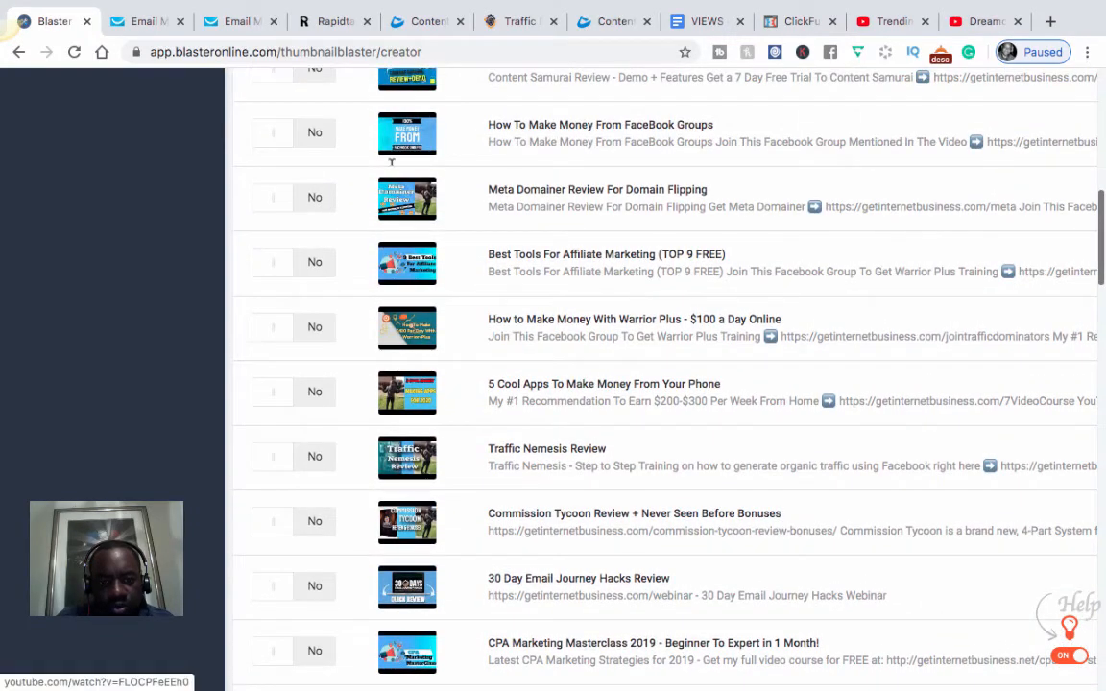
pyautogui.scroll(4, 422, 287)
pyautogui.scroll(1, 422, 287)
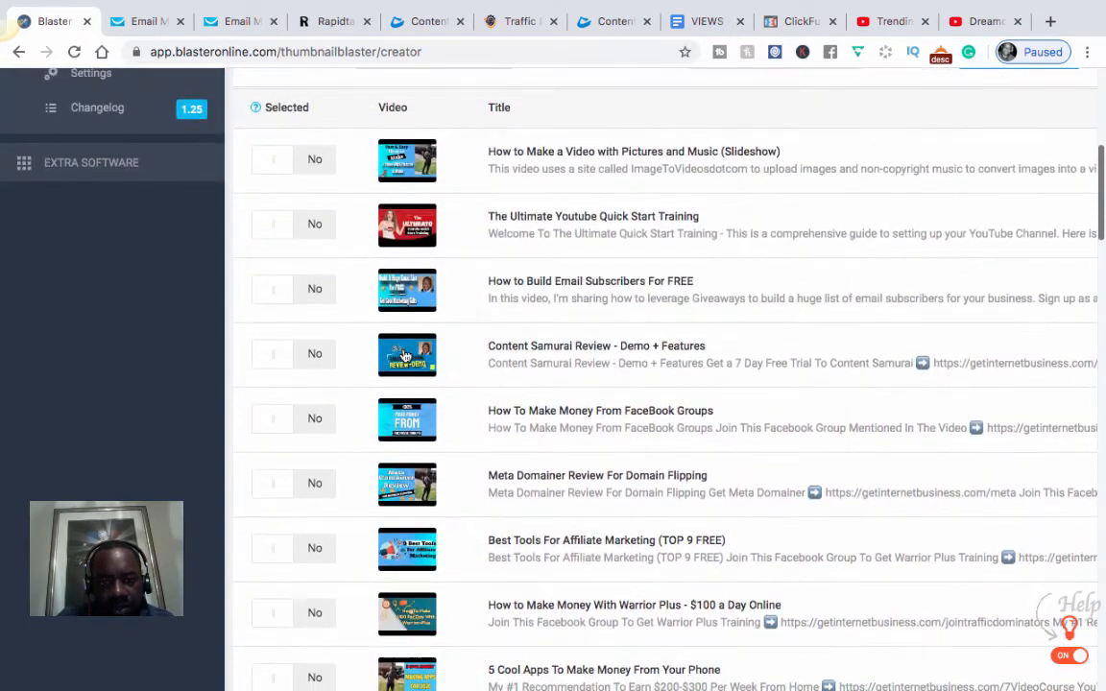
pyautogui.scroll(-3, 404, 356)
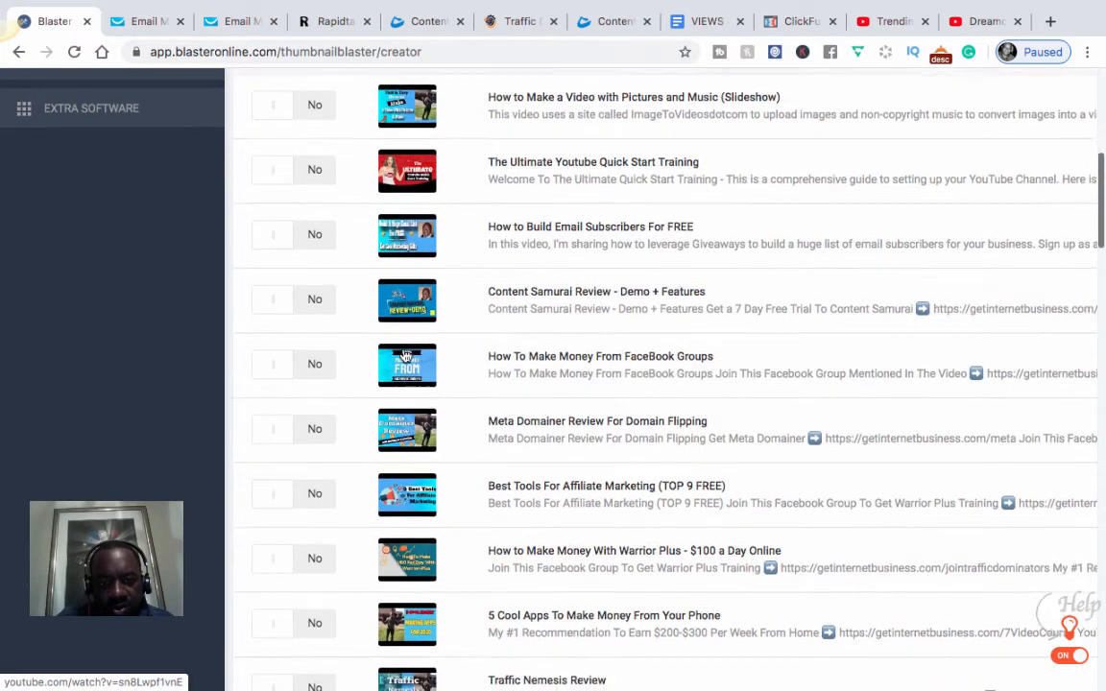
pyautogui.scroll(-6, 404, 356)
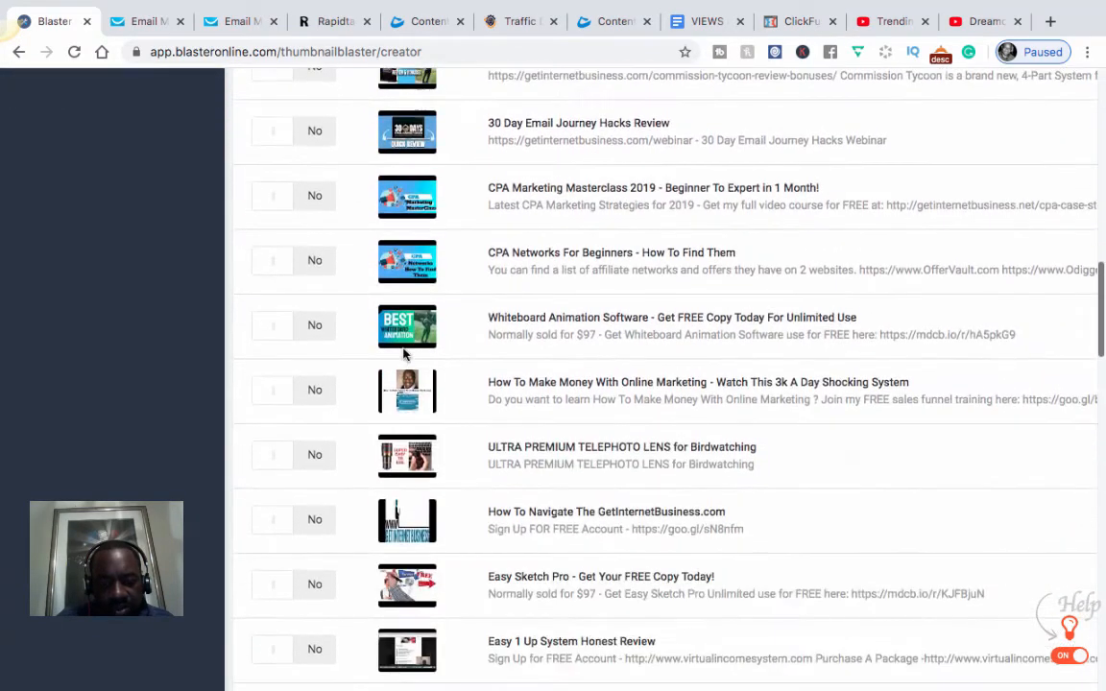
pyautogui.scroll(9, 404, 355)
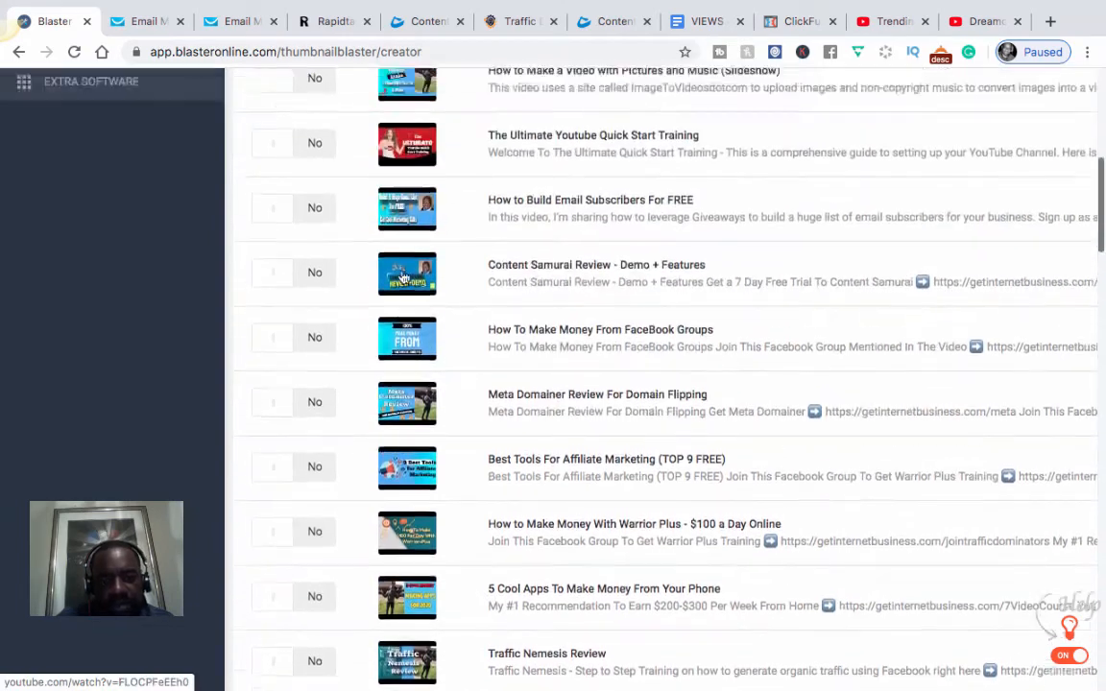
pyautogui.scroll(2, 403, 292)
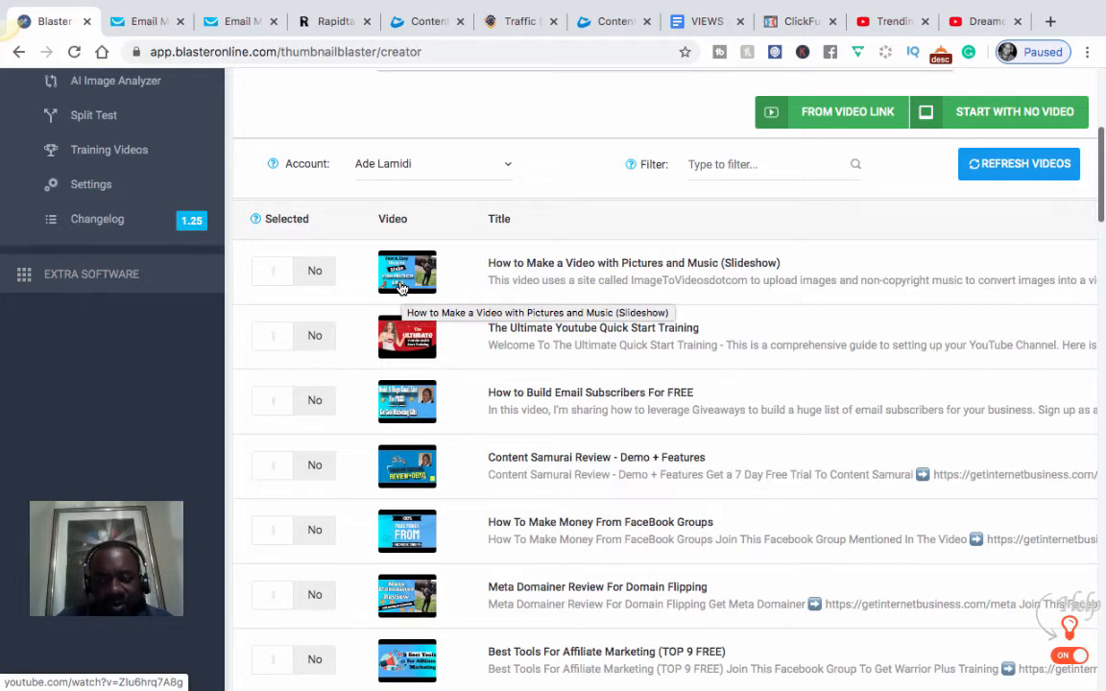
pyautogui.scroll(2, 404, 317)
pyautogui.scroll(-5, 403, 384)
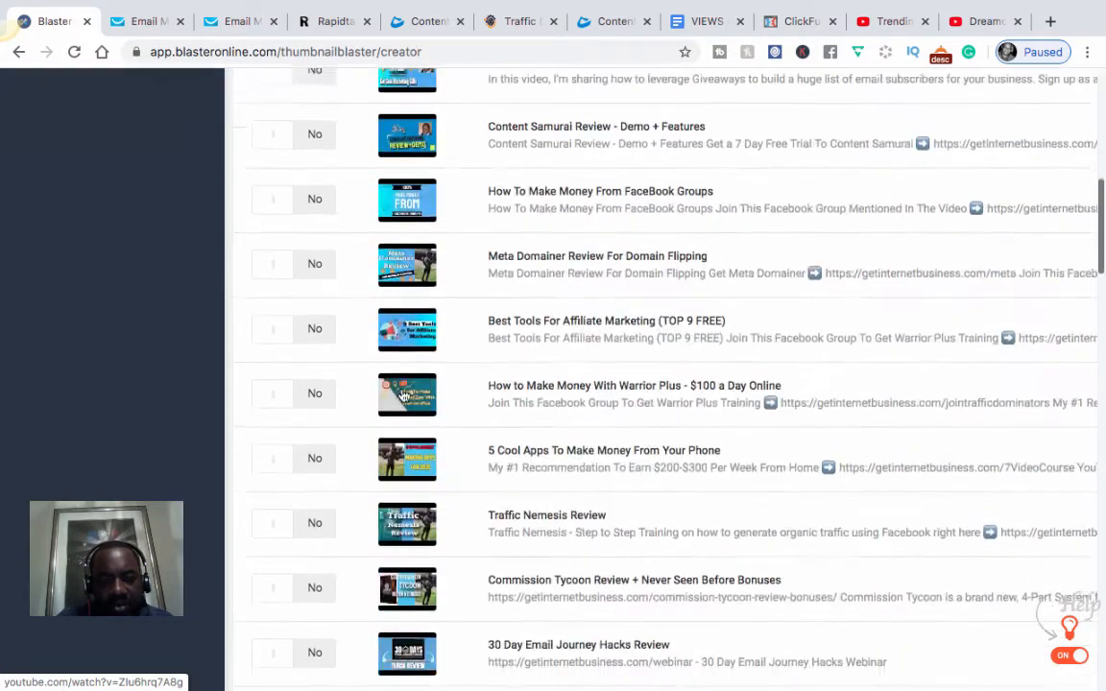
pyautogui.scroll(-5, 404, 394)
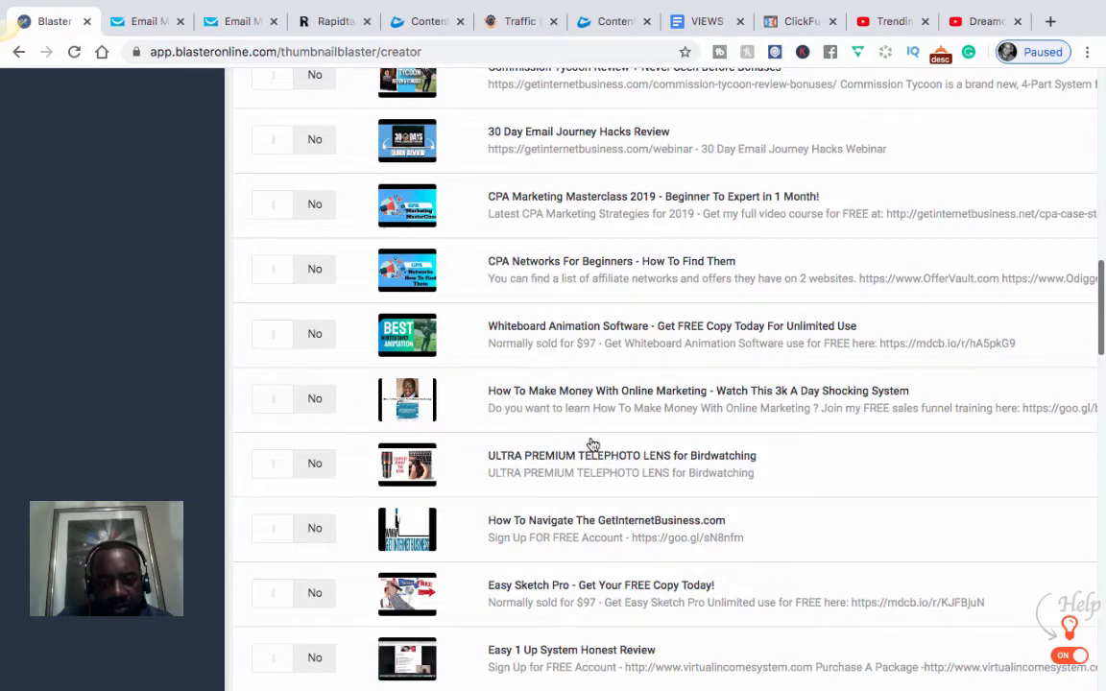
pyautogui.scroll(3, 783, 163)
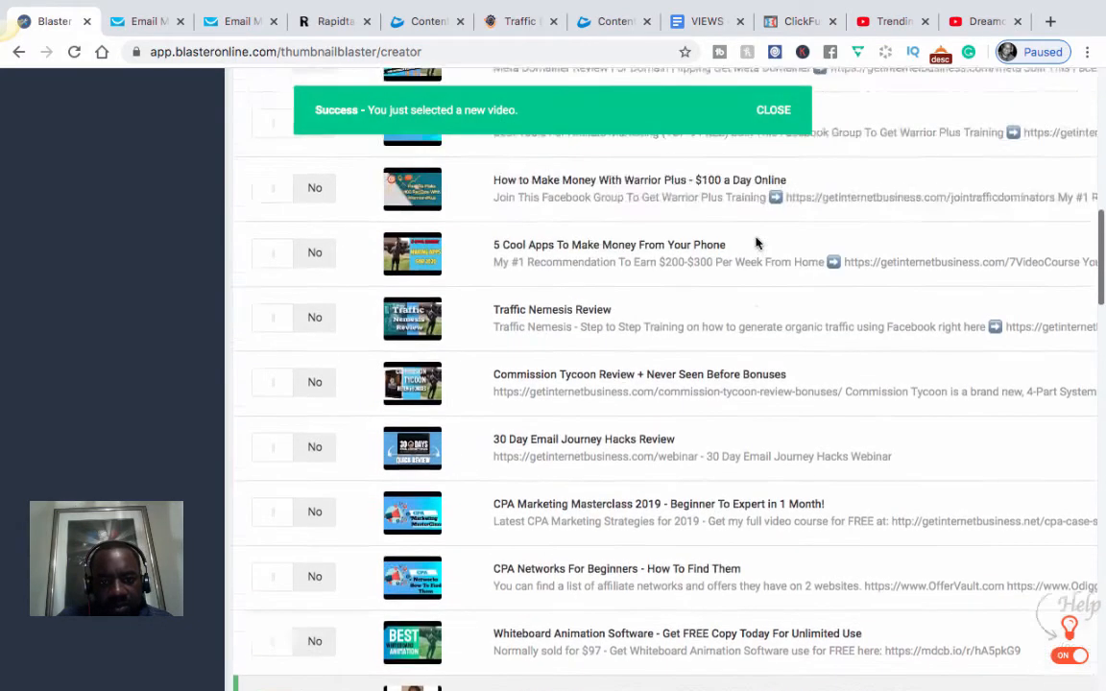
pyautogui.scroll(1, 755, 242)
pyautogui.scroll(10, 1013, 256)
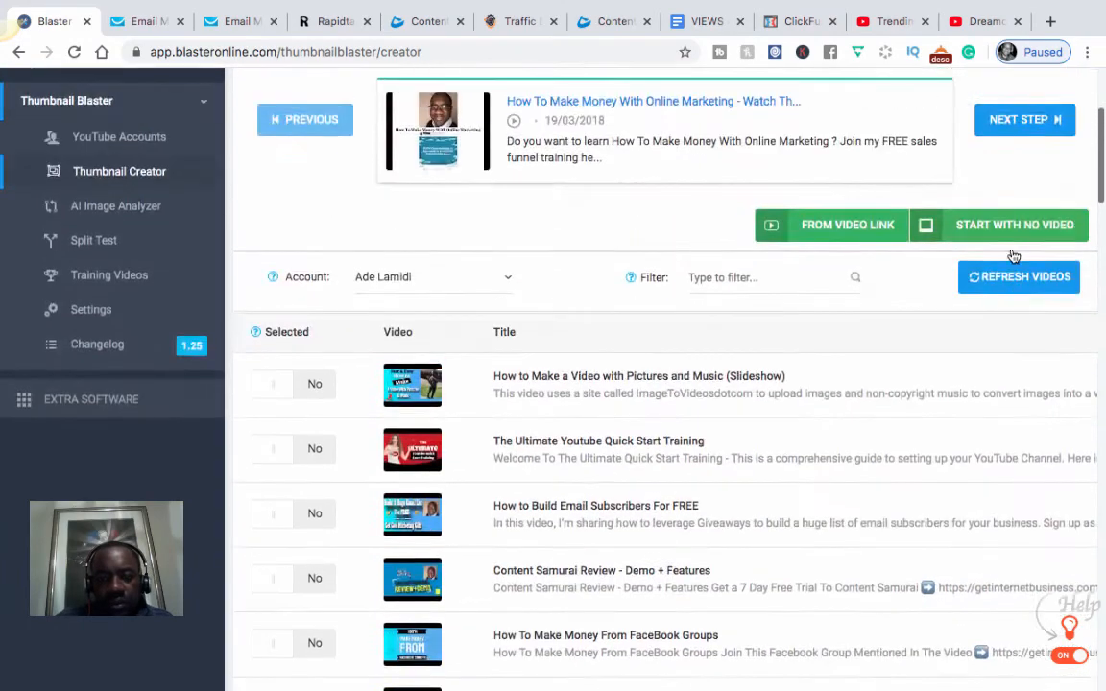
pyautogui.scroll(2, 1015, 251)
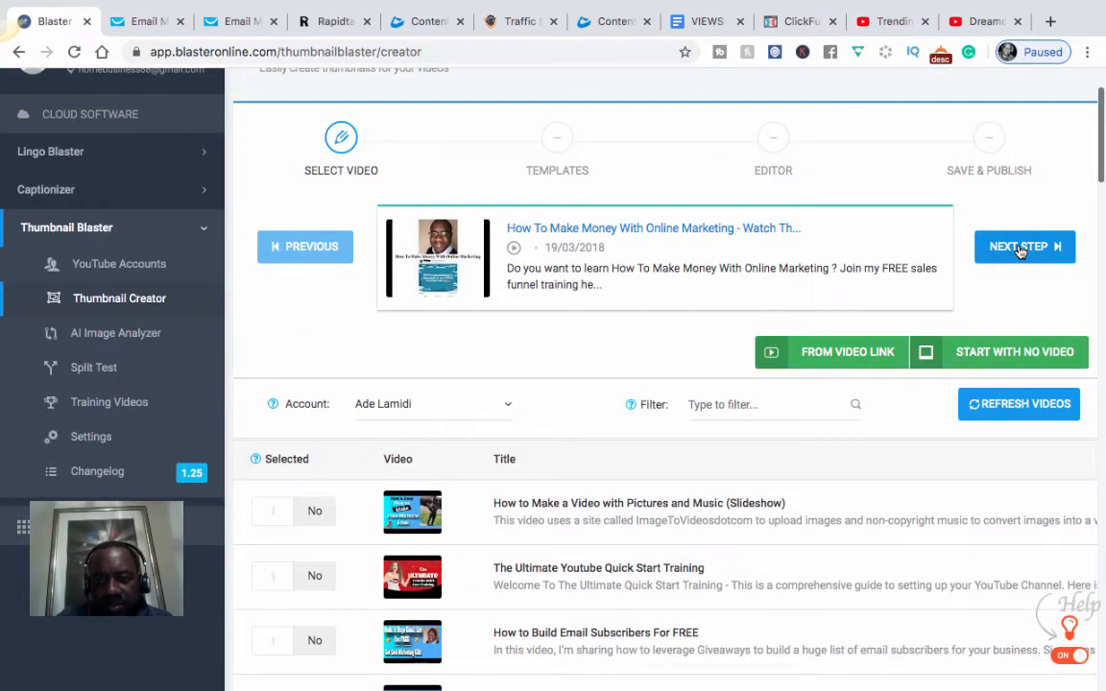
# Step: Advance to the Templates step and start from the Marketing - Rankings template
pyautogui.click(1021, 248)
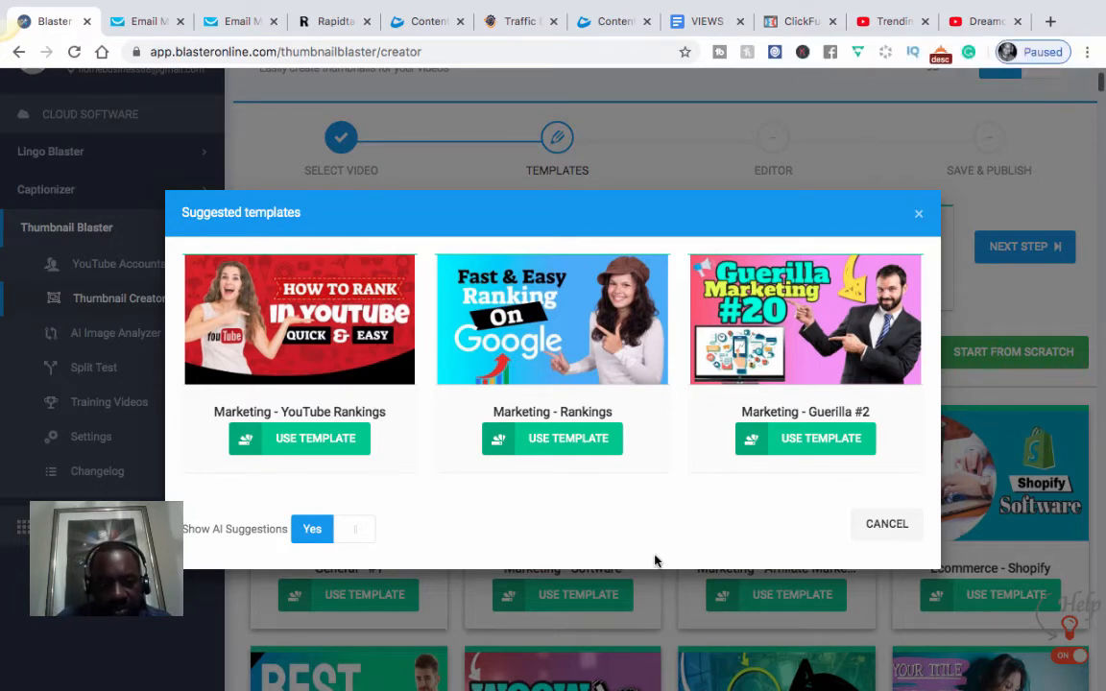
pyautogui.click(552, 439)
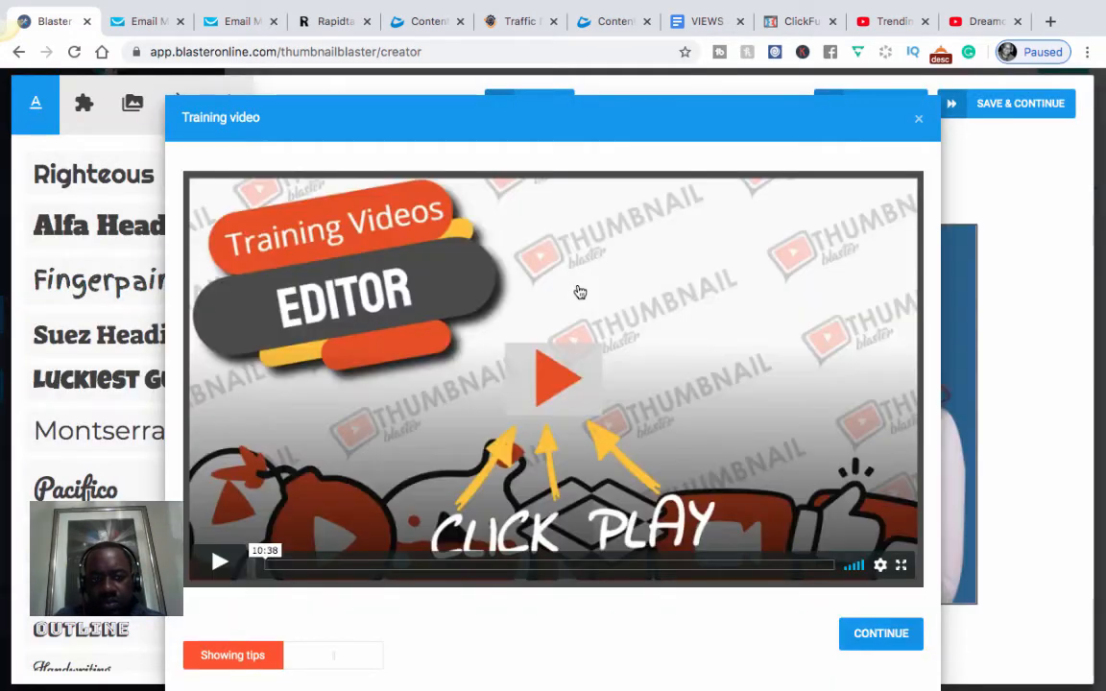
# Step: Dismiss the training popup and delete the stray screenshot image behind the headline
pyautogui.click(919, 124)
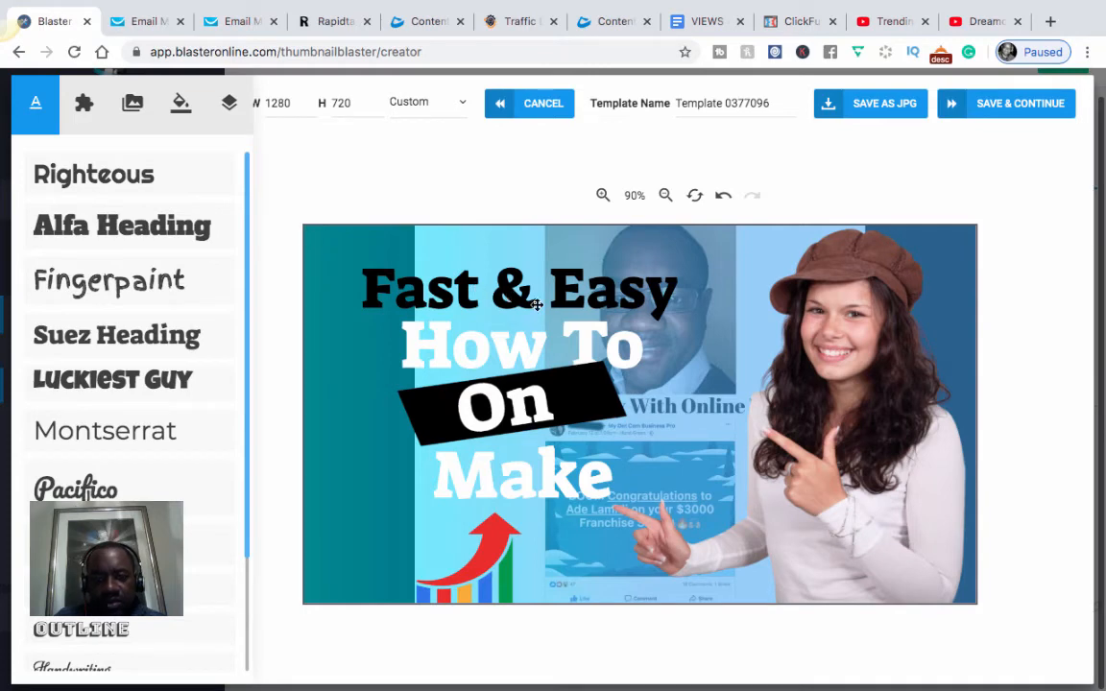
pyautogui.moveTo(482, 271); pyautogui.dragTo(228, 452)
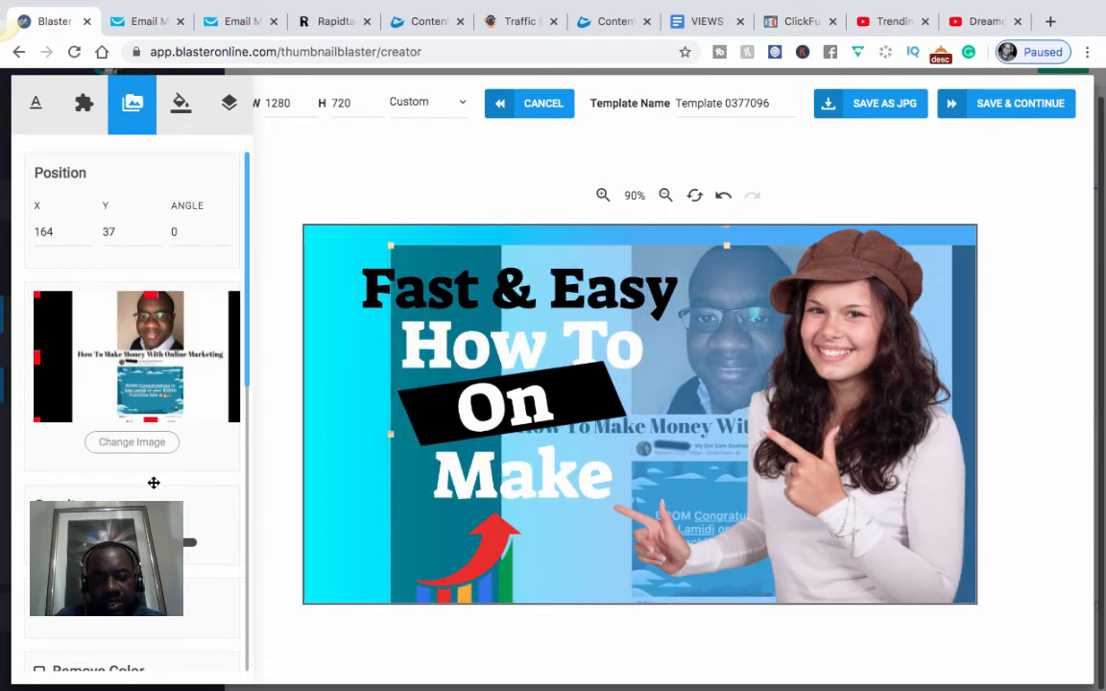
pyautogui.scroll(-5, 175, 360)
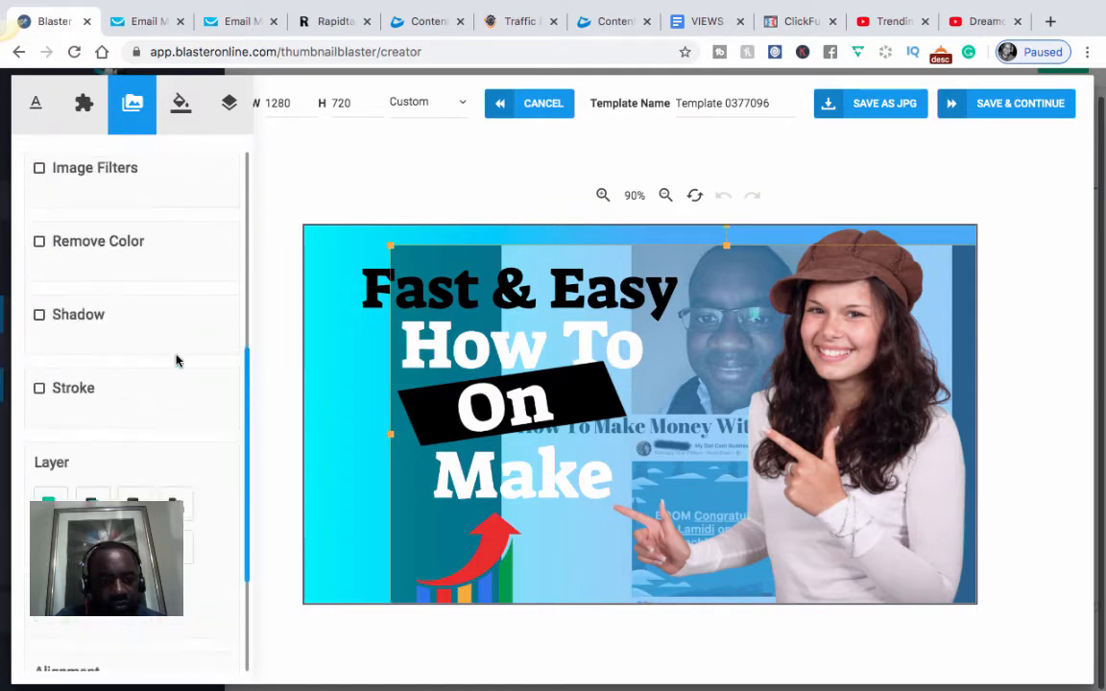
pyautogui.scroll(-2, 176, 360)
pyautogui.press('Delete')
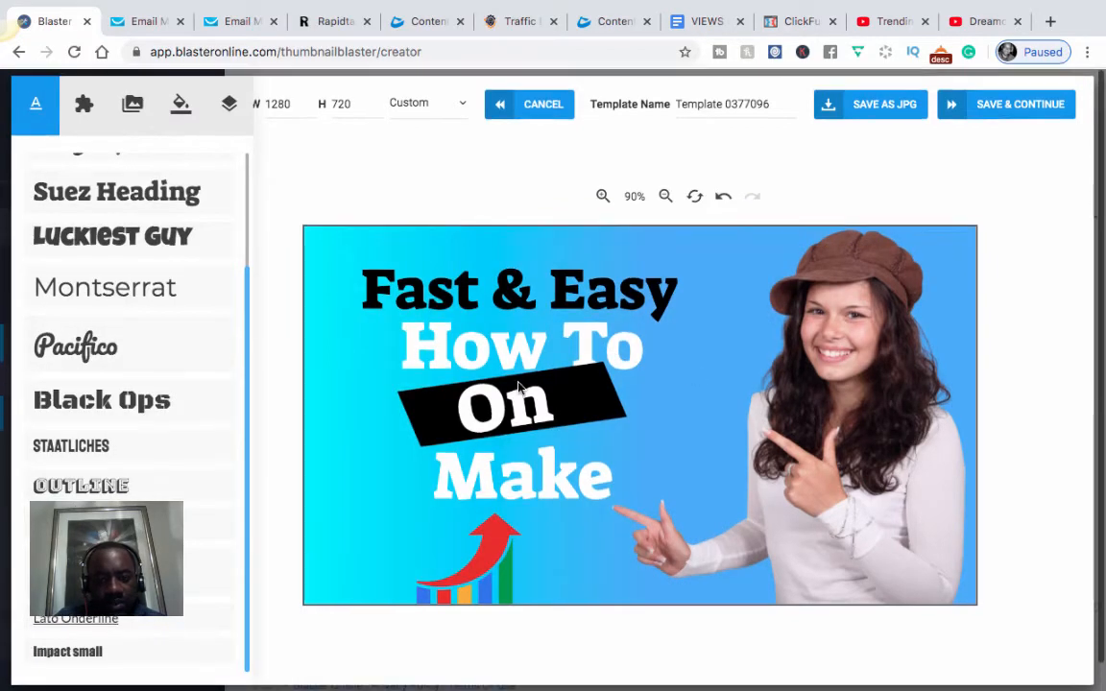
pyautogui.scroll(3, 664, 404)
pyautogui.scroll(-1, 687, 401)
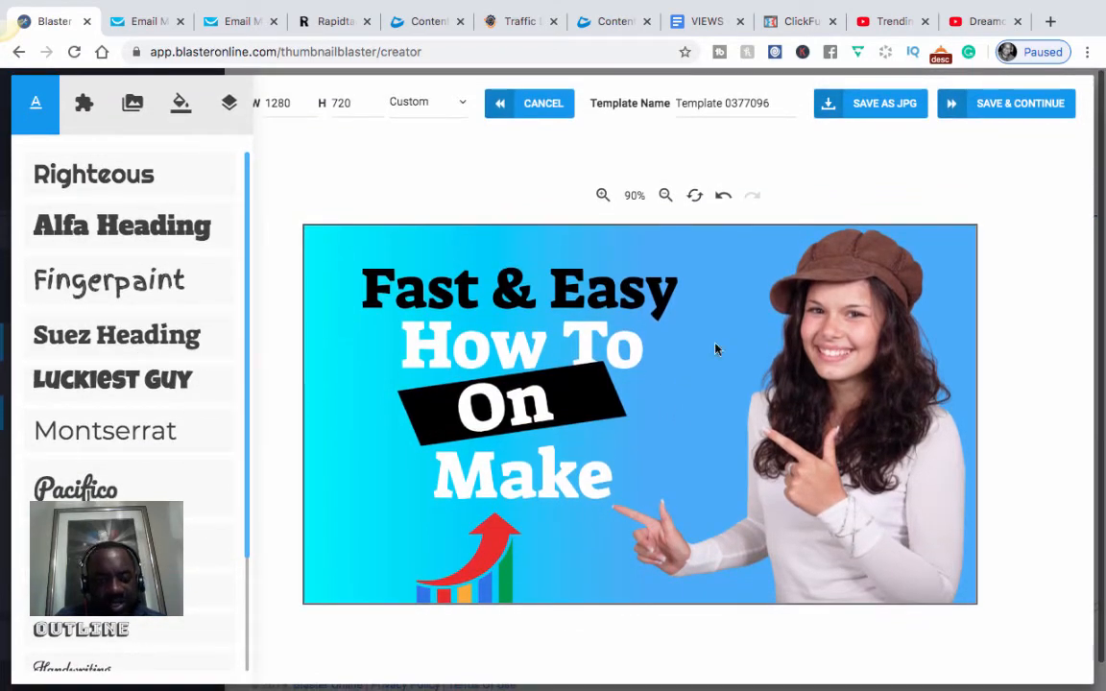
pyautogui.scroll(-3, 733, 348)
pyautogui.scroll(3, 733, 348)
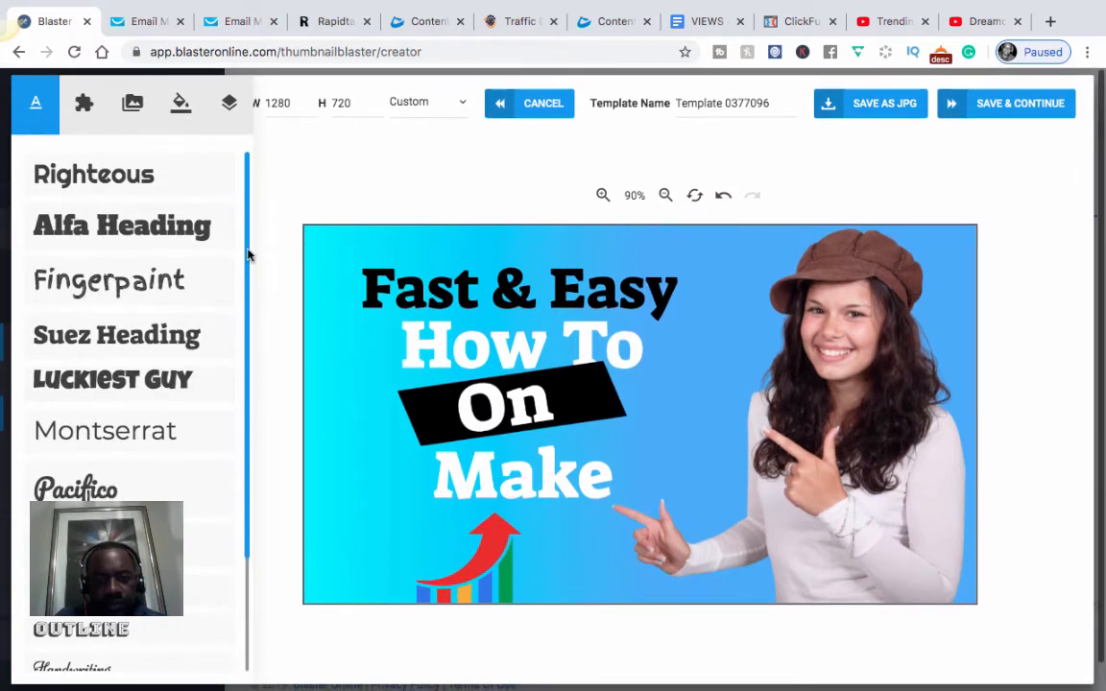
pyautogui.scroll(-1, 442, 207)
pyautogui.scroll(1, 443, 209)
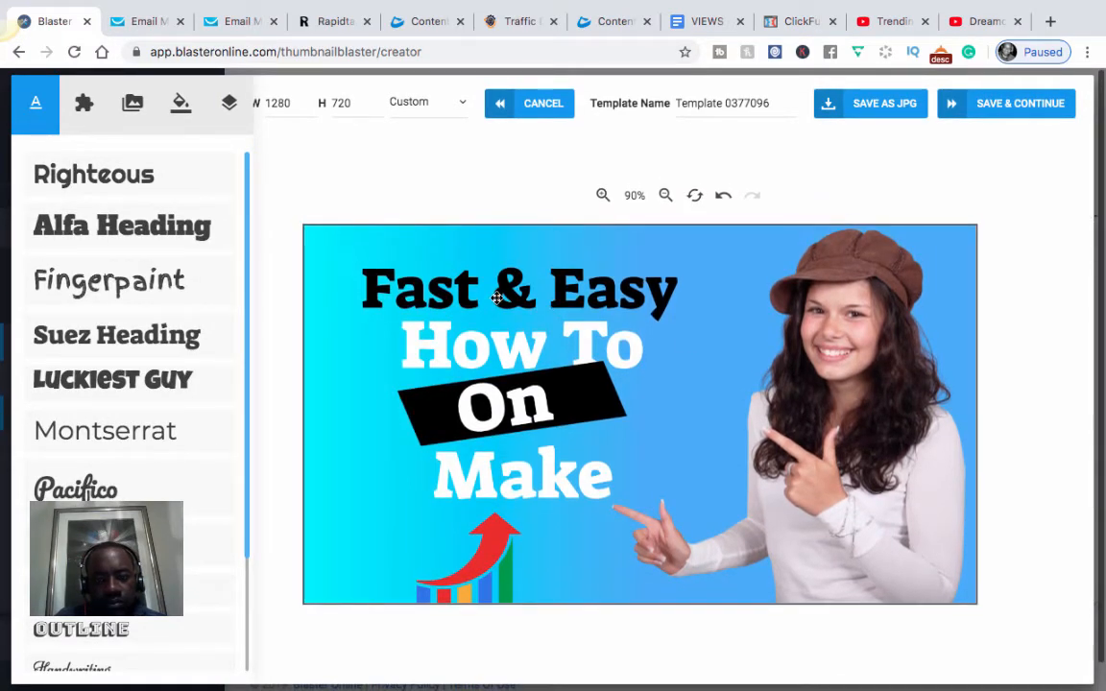
# Step: Append 'Money' to the bottom 'Make' line so the headline ends 'Make Money'
pyautogui.click(514, 294)
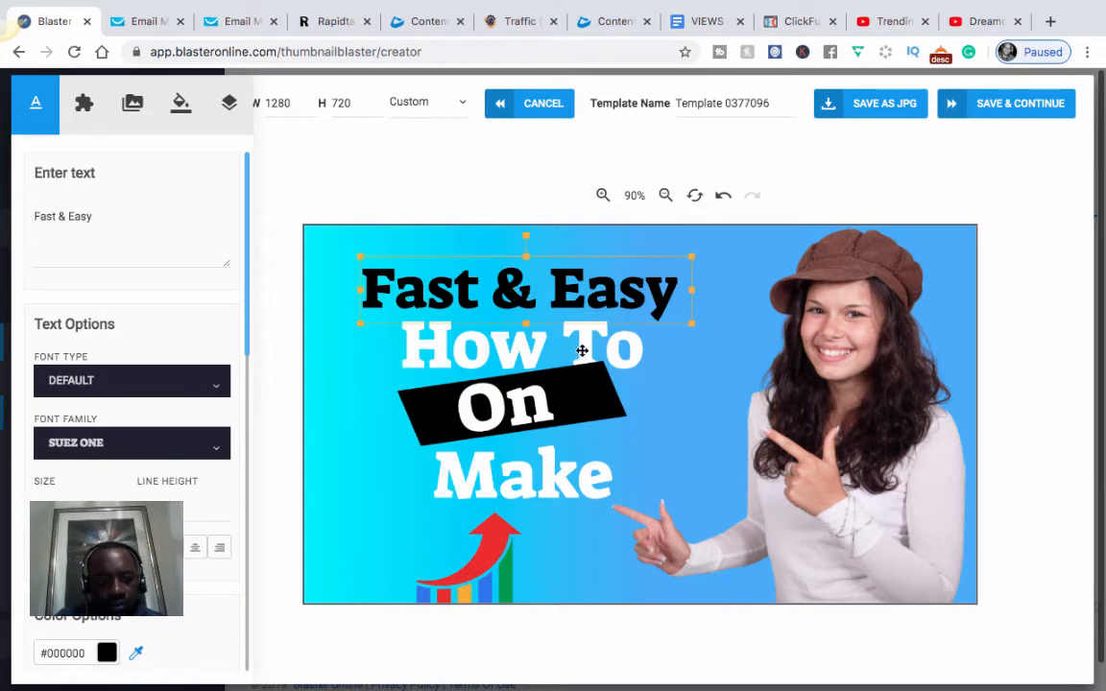
pyautogui.doubleClick(514, 292)
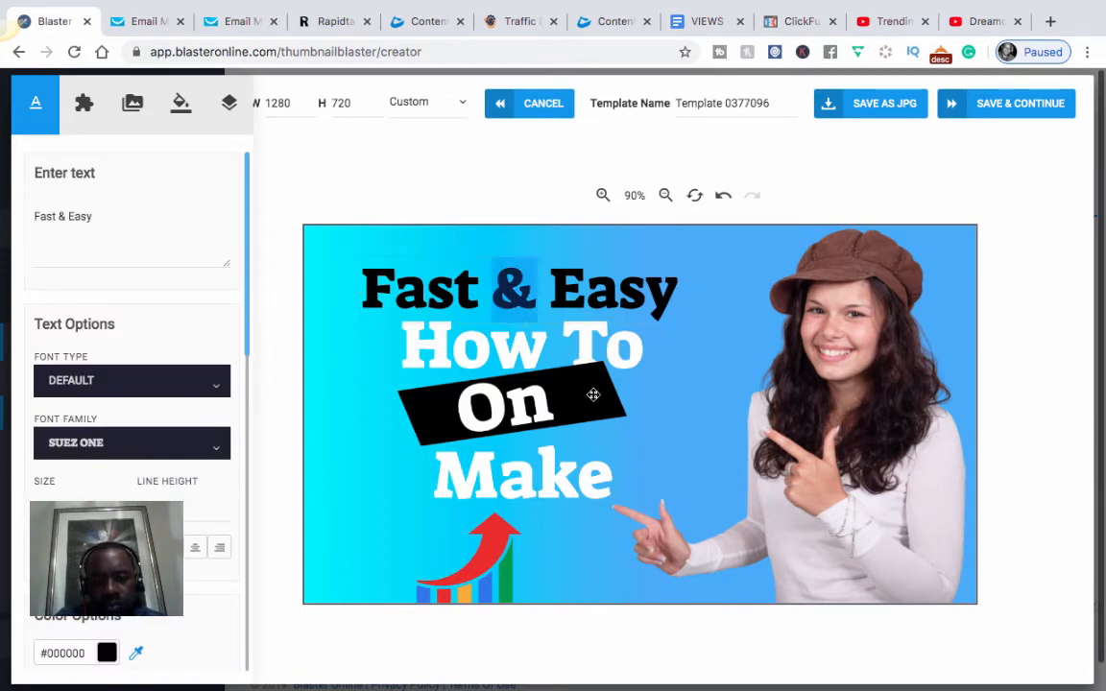
pyautogui.click(534, 355)
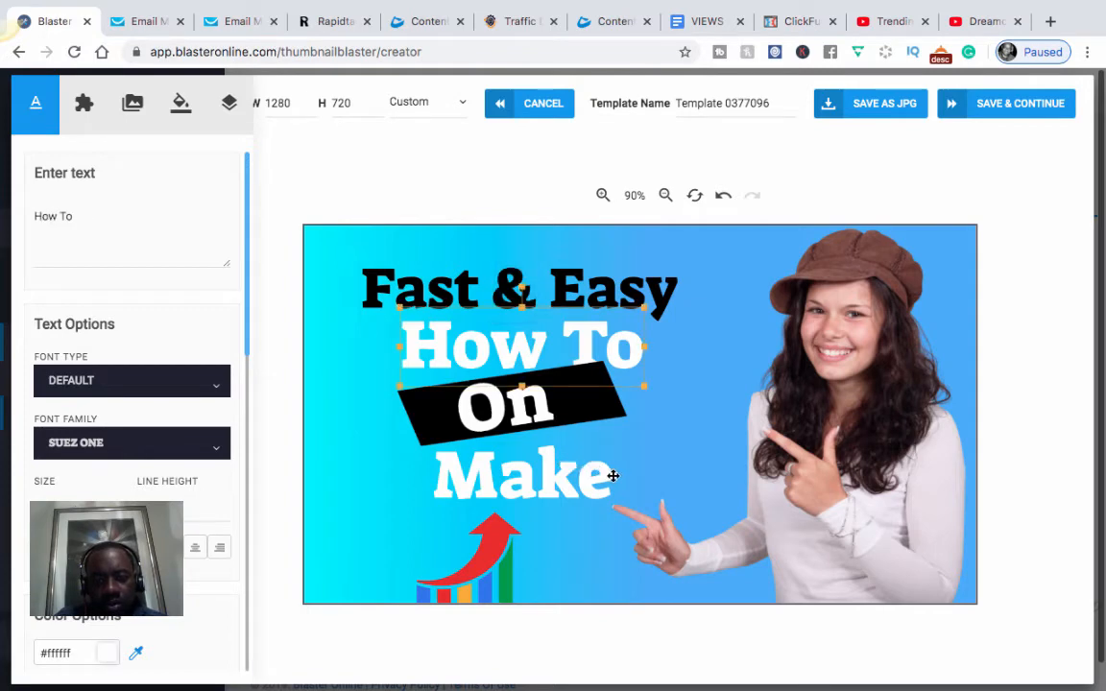
pyautogui.click(571, 471)
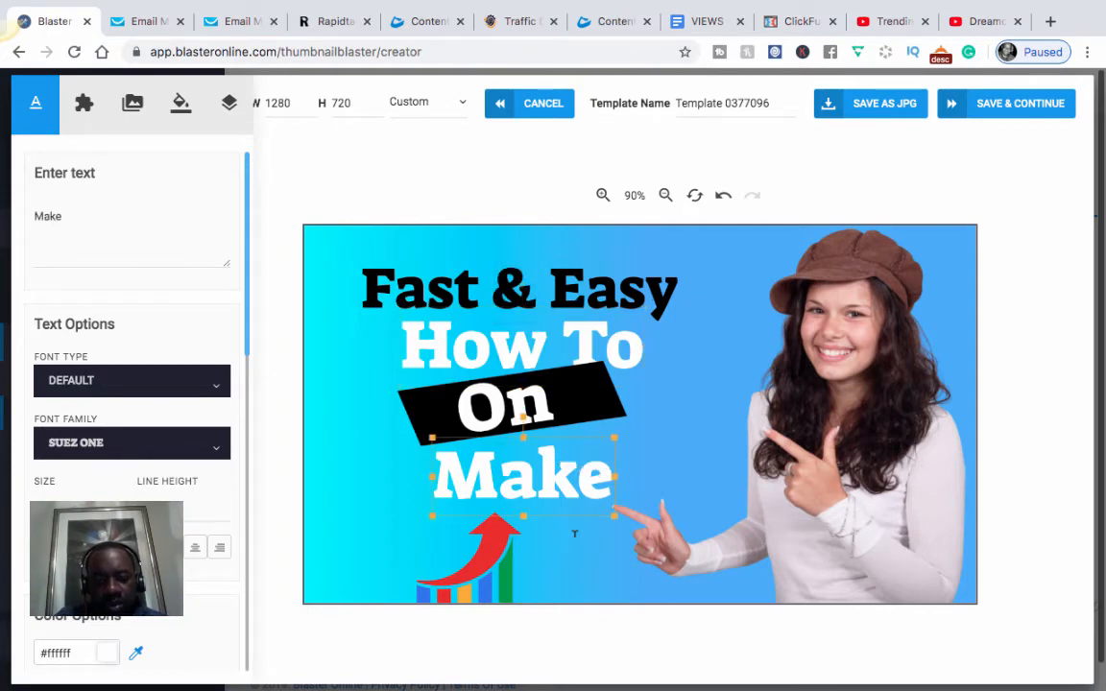
pyautogui.doubleClick(612, 470)
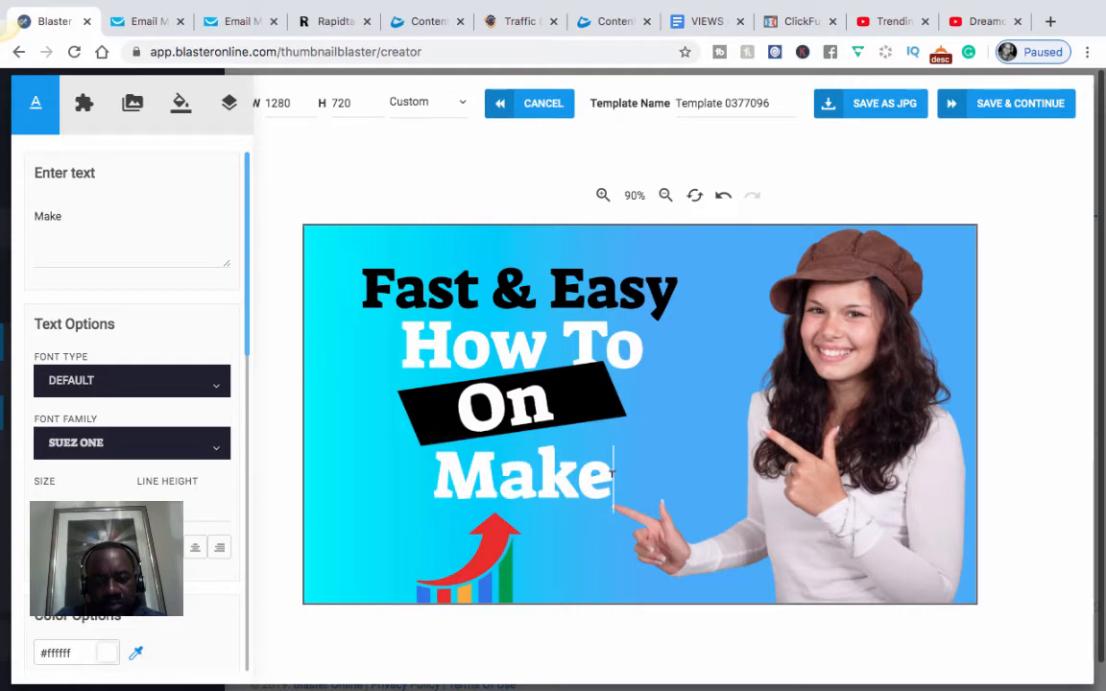
pyautogui.click(610, 477)
pyautogui.click(609, 477)
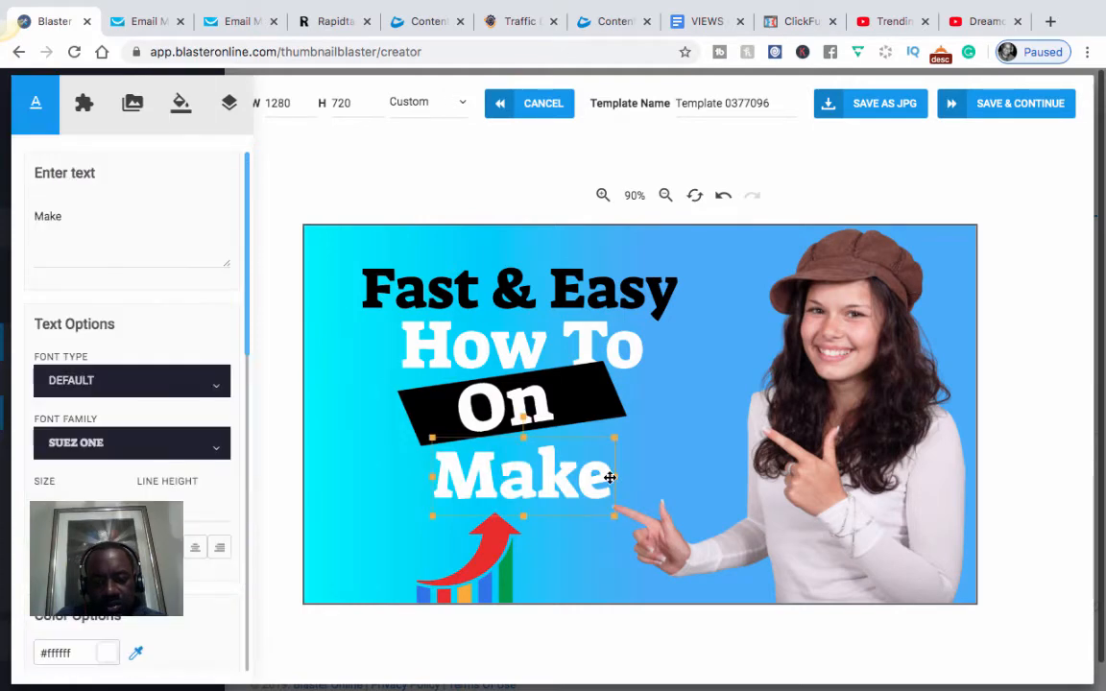
pyautogui.scroll(-3, 595, 254)
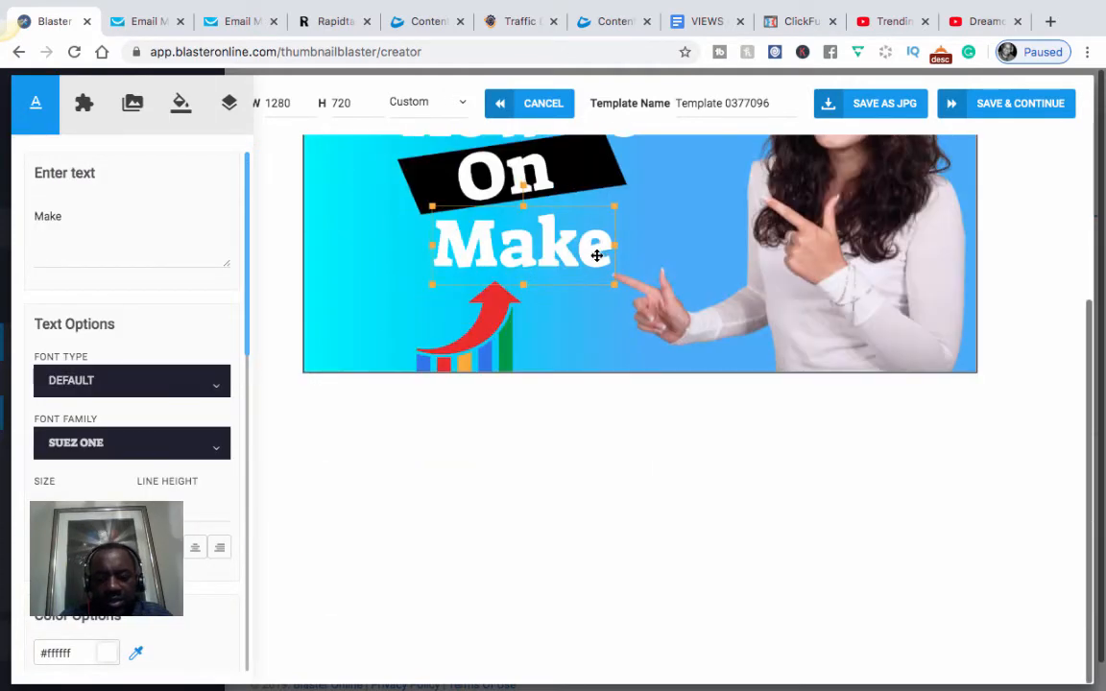
pyautogui.doubleClick(388, 218)
pyautogui.write('Money')
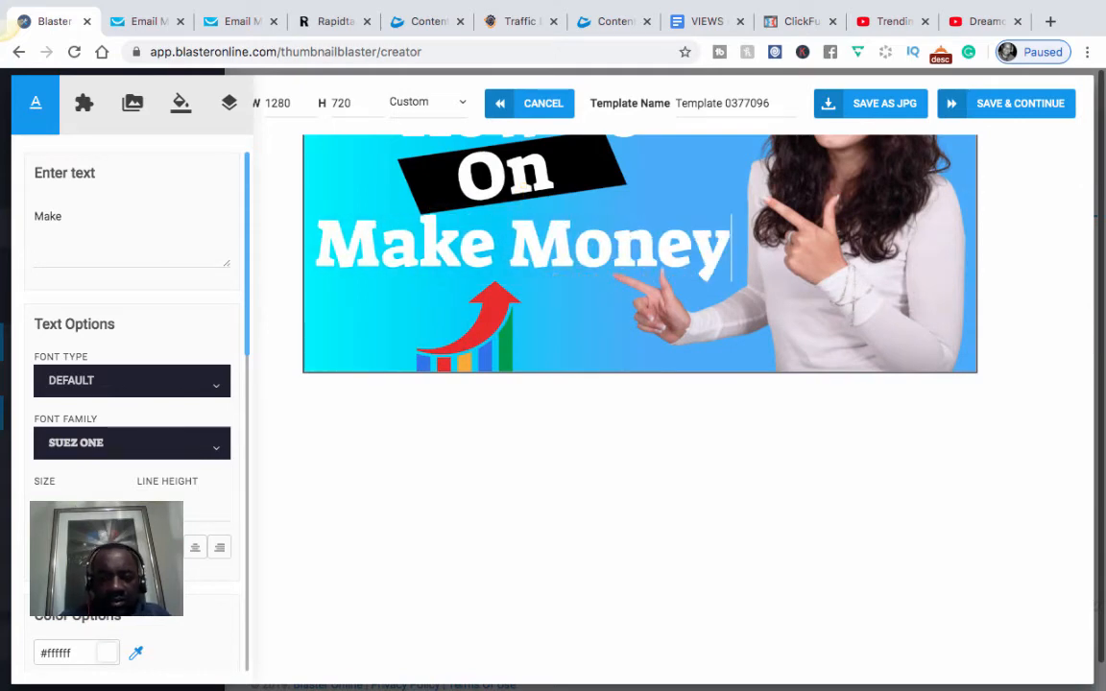
pyautogui.scroll(3, 783, 341)
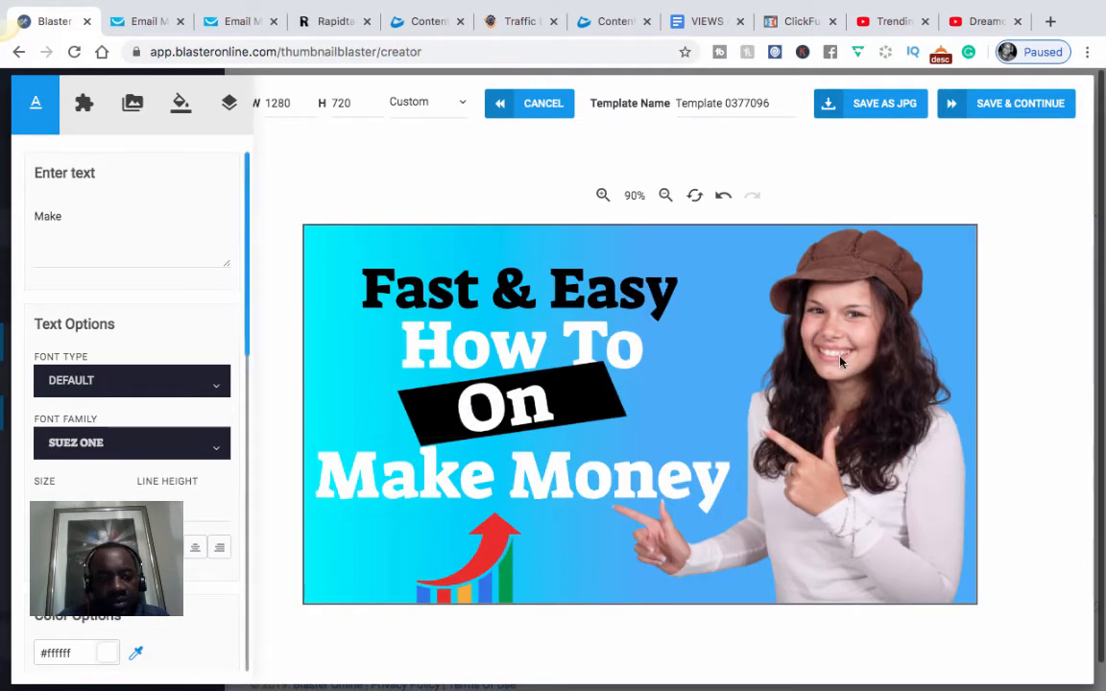
pyautogui.click(771, 376)
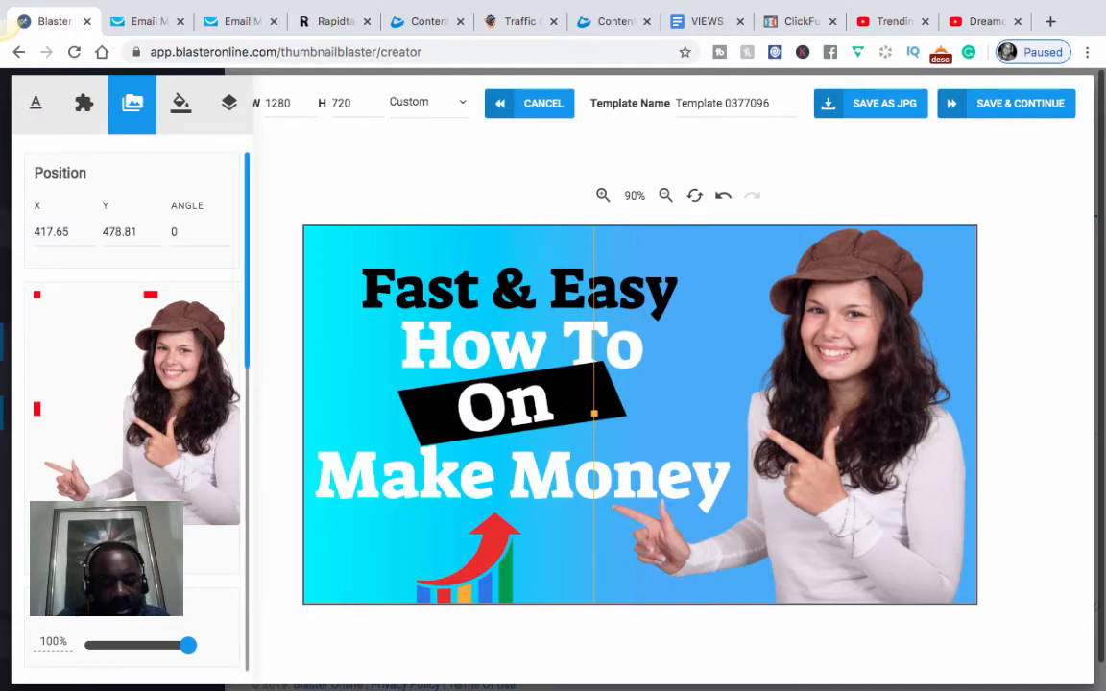
# Step: Swap the woman's image for the man's headshot from My Images
pyautogui.click(132, 103)
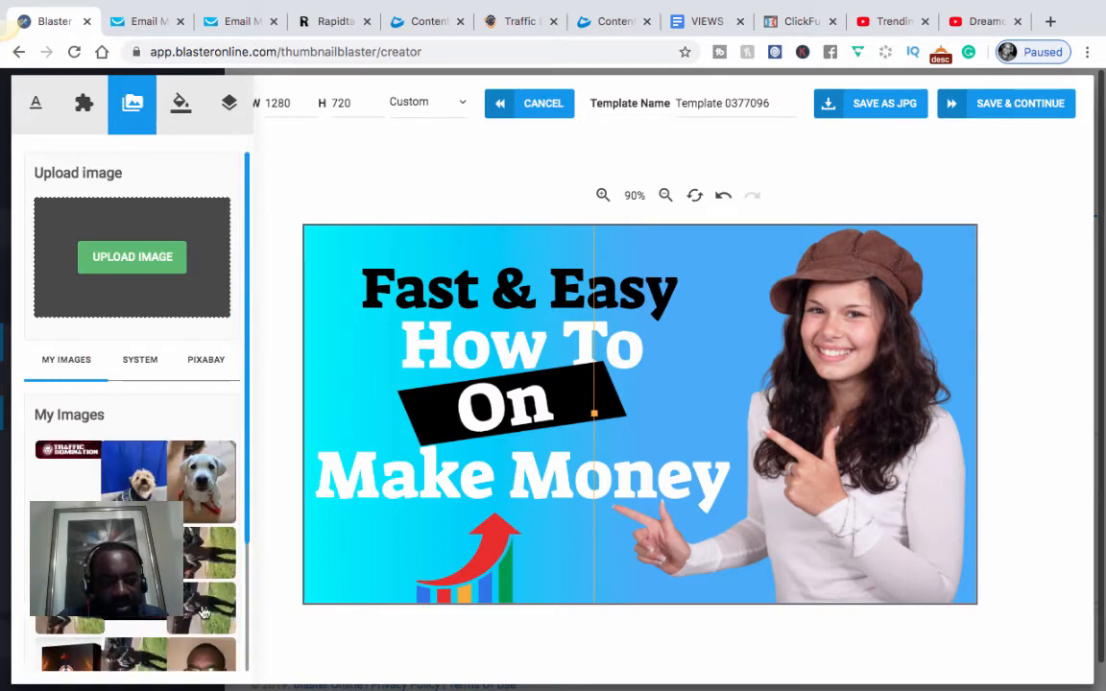
pyautogui.scroll(-1, 204, 612)
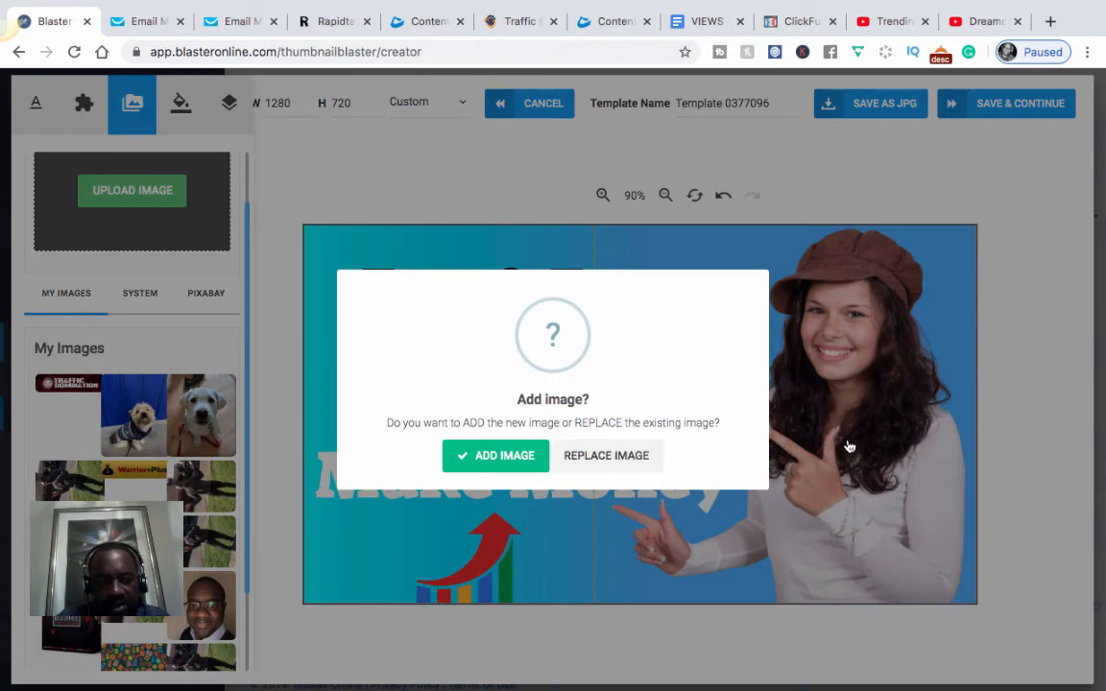
pyautogui.click(595, 246)
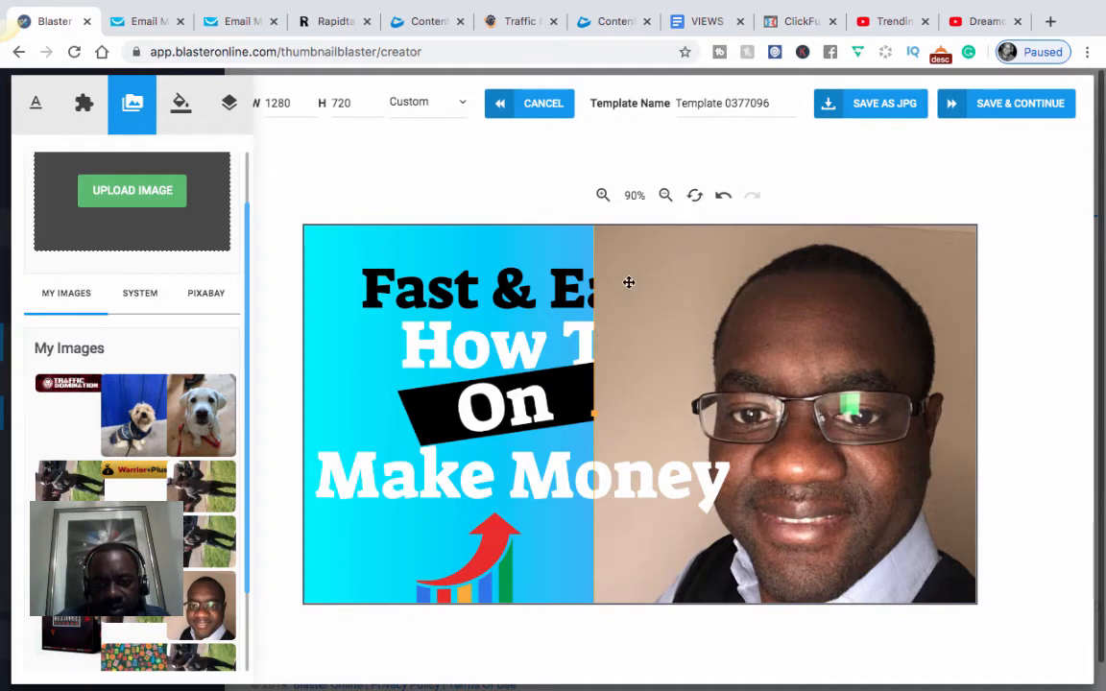
pyautogui.click(600, 279)
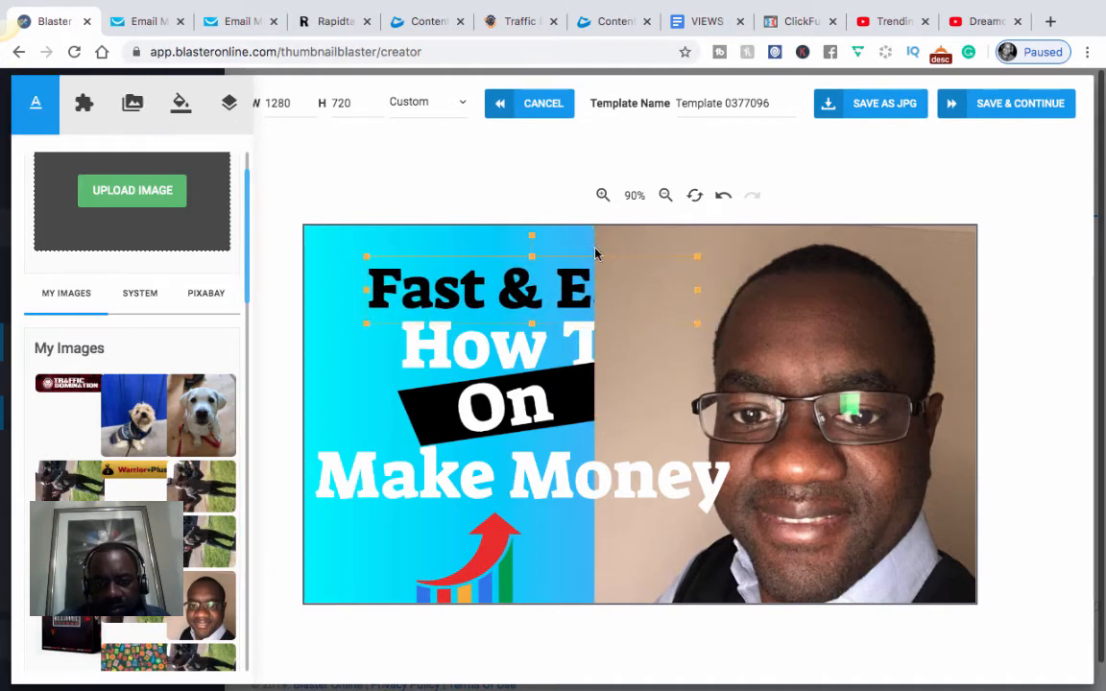
pyautogui.click(596, 254)
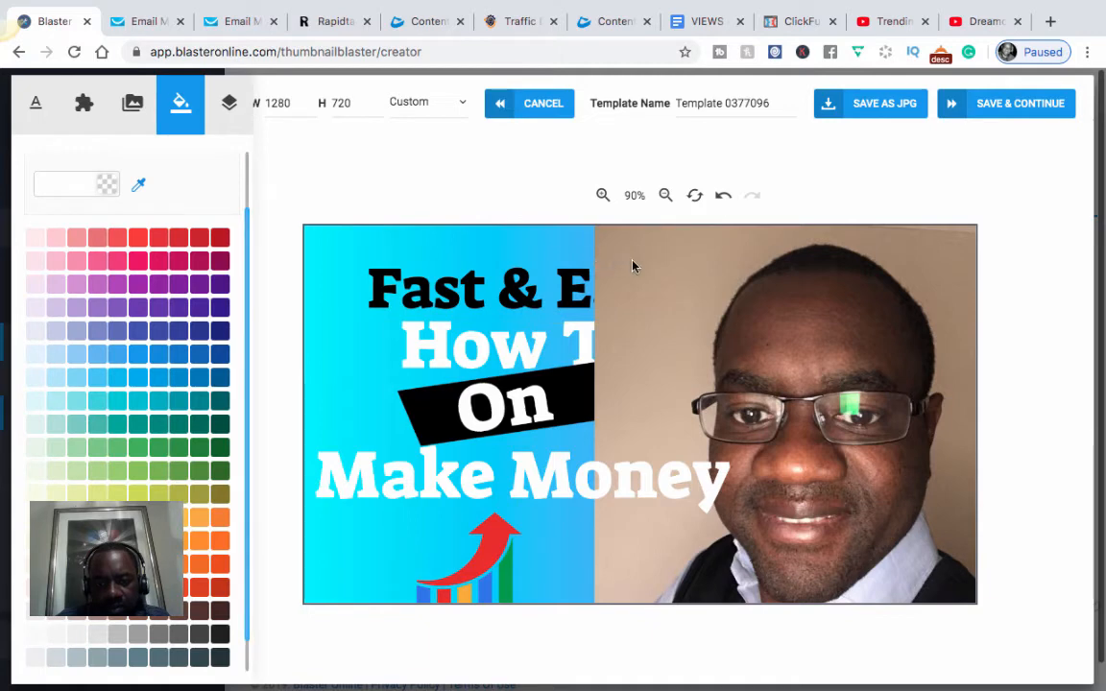
# Step: Slide the portrait further right and nudge the Fast & Easy, How To and On lines left
pyautogui.moveTo(756, 275); pyautogui.dragTo(772, 253)
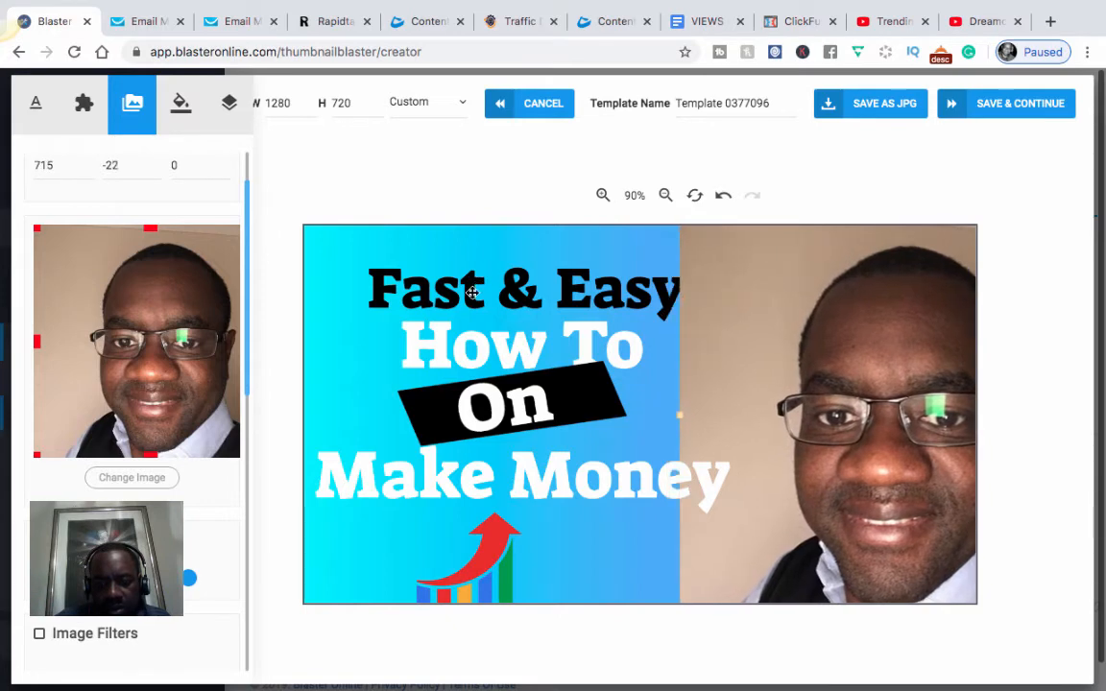
pyautogui.click(432, 291)
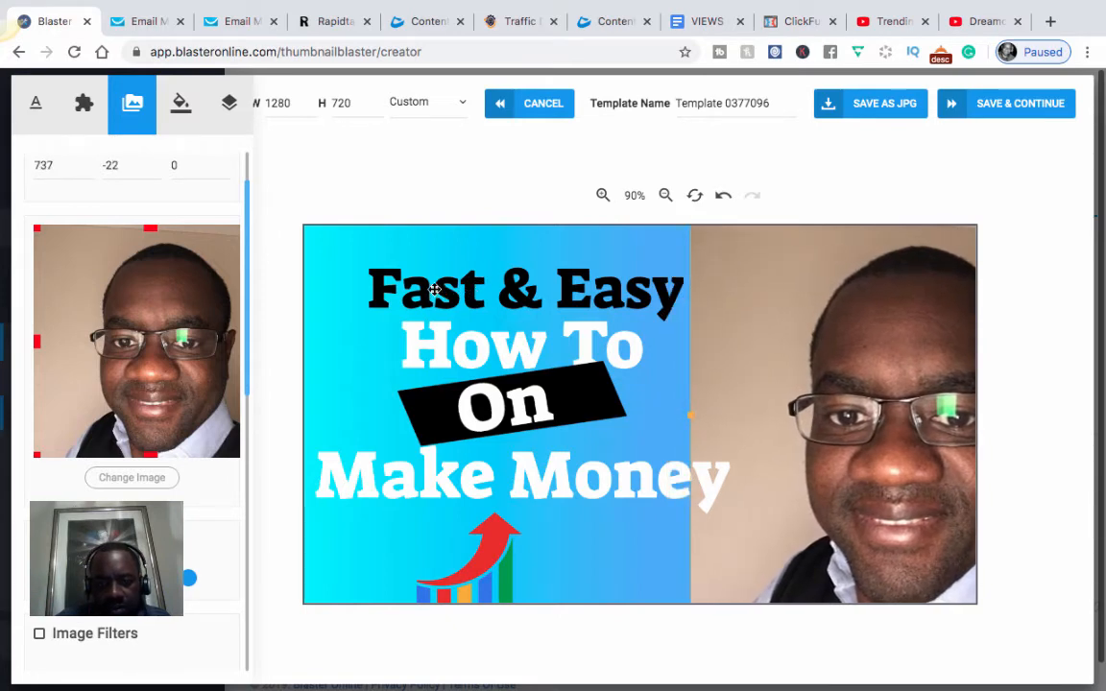
pyautogui.moveTo(464, 335)
pyautogui.mouseDown()
pyautogui.moveTo(463, 345)
pyautogui.moveTo(444, 344)
pyautogui.mouseUp()
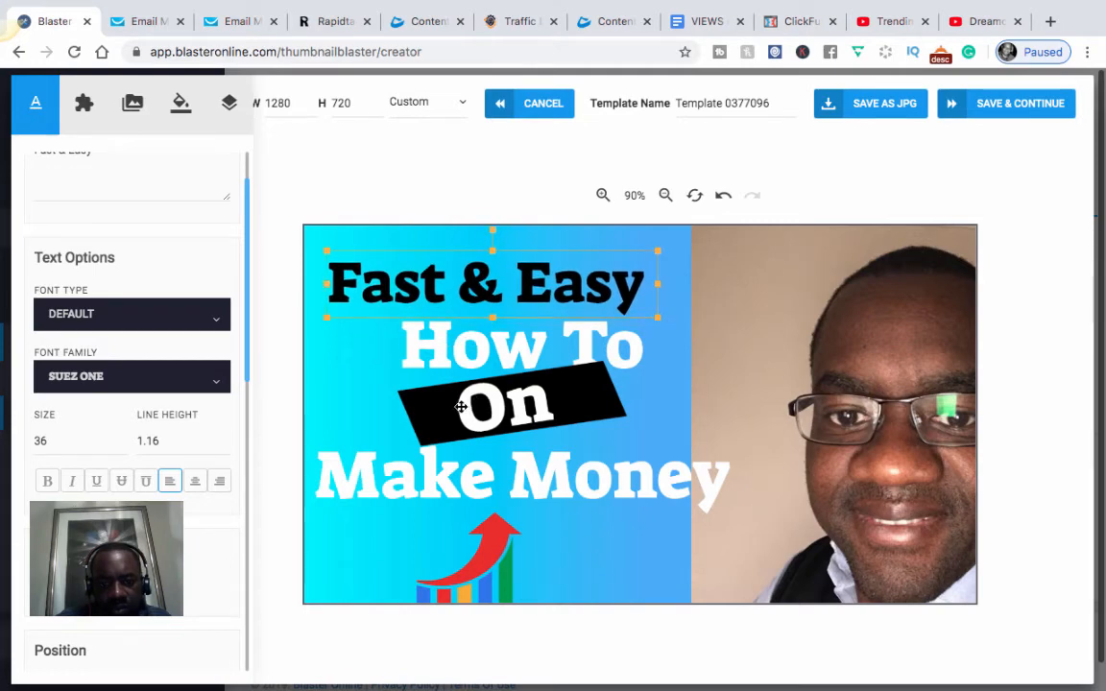
pyautogui.moveTo(464, 405); pyautogui.dragTo(452, 409)
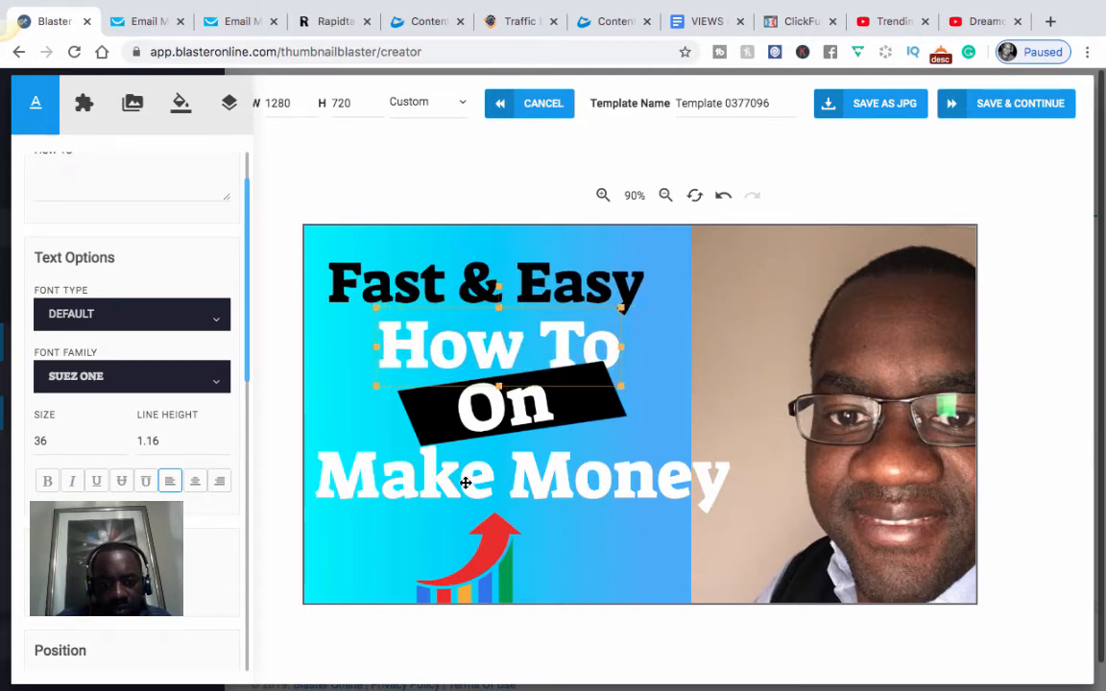
pyautogui.moveTo(496, 479); pyautogui.dragTo(487, 484)
# Step: Reduce the 'Make Money' text size to 30
pyautogui.click(496, 471)
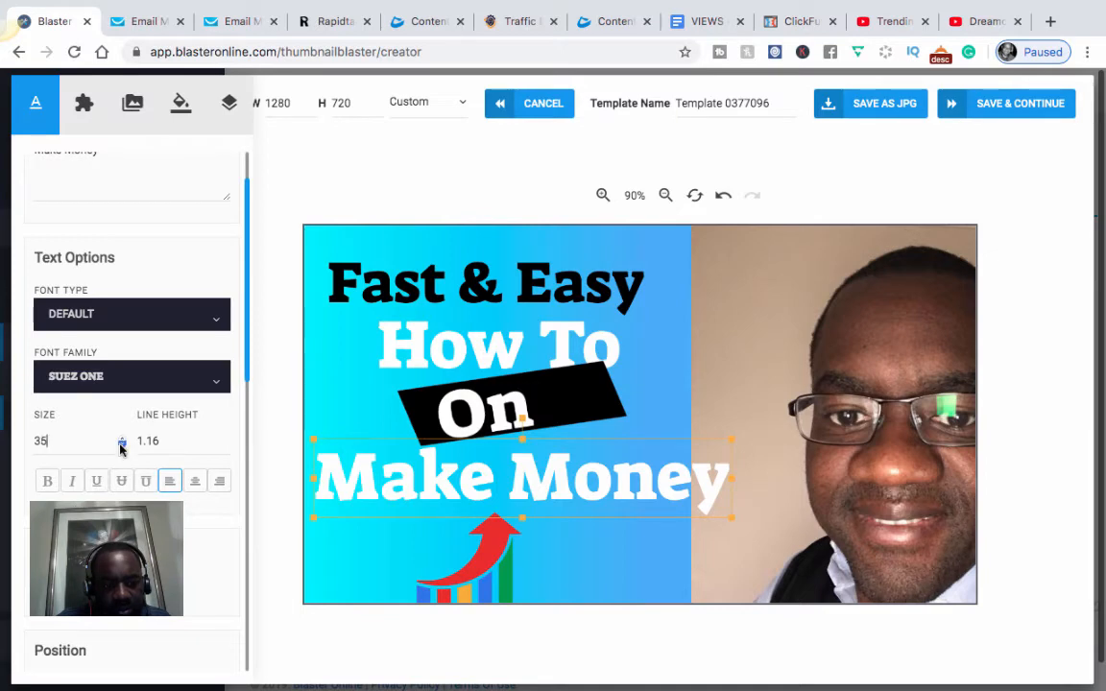
pyautogui.click(121, 445)
pyautogui.click(121, 445)
pyautogui.click(121, 444)
pyautogui.click(121, 445)
pyautogui.click(121, 445)
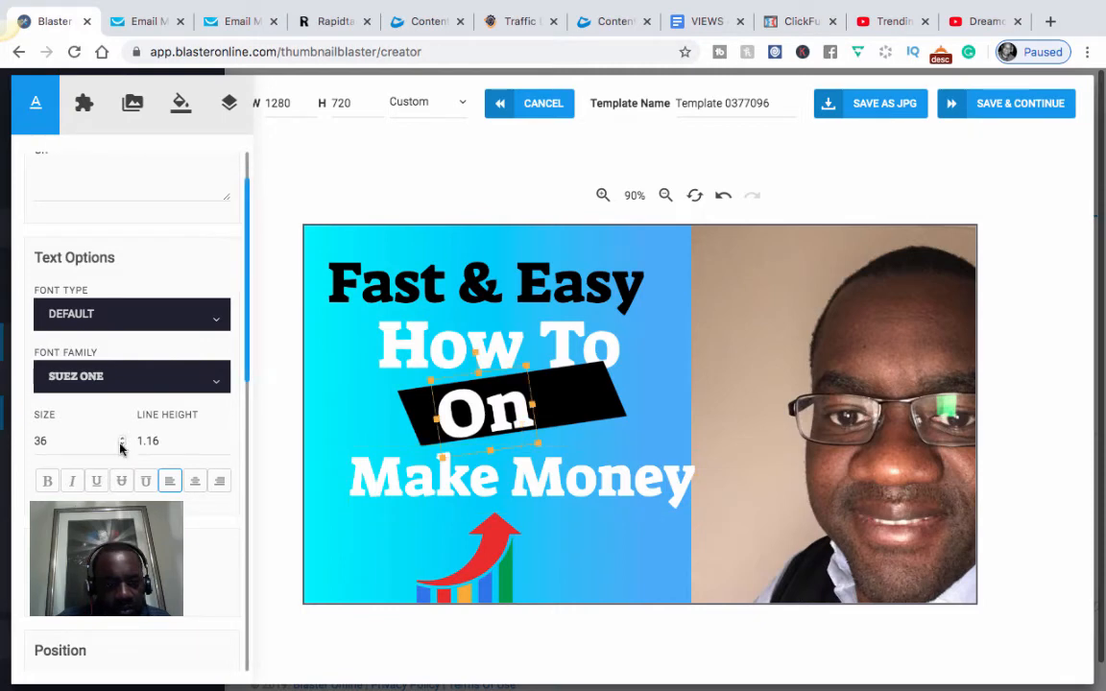
# Step: Shrink the On text to size 30
pyautogui.click(121, 444)
pyautogui.click(121, 444)
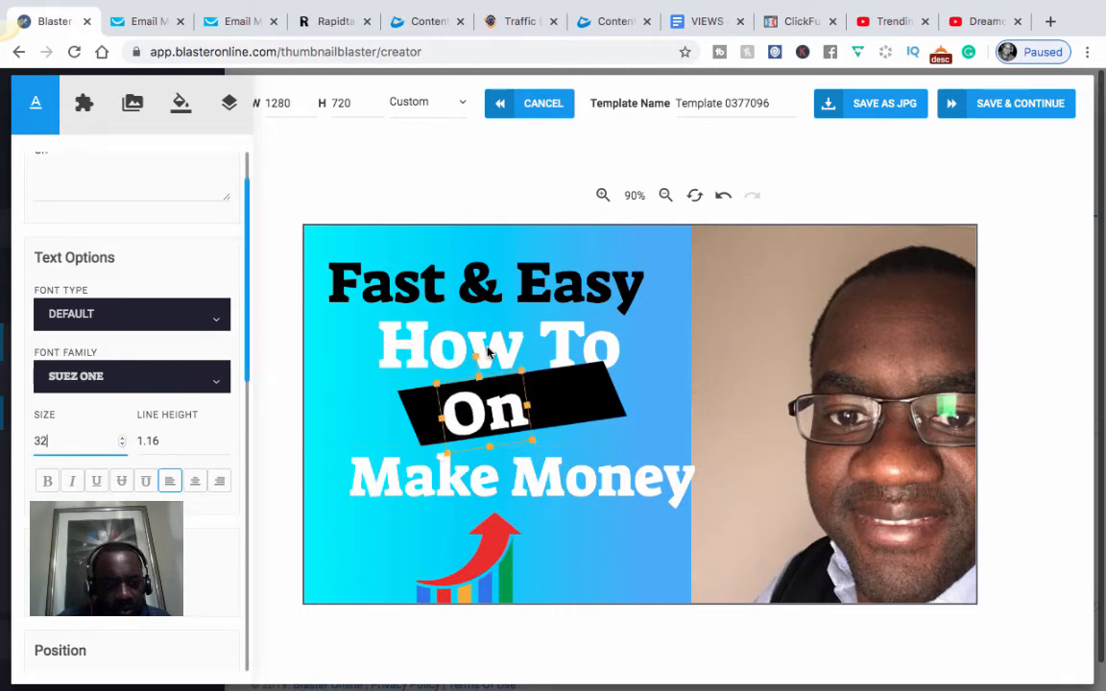
pyautogui.click(121, 444)
pyautogui.click(121, 444)
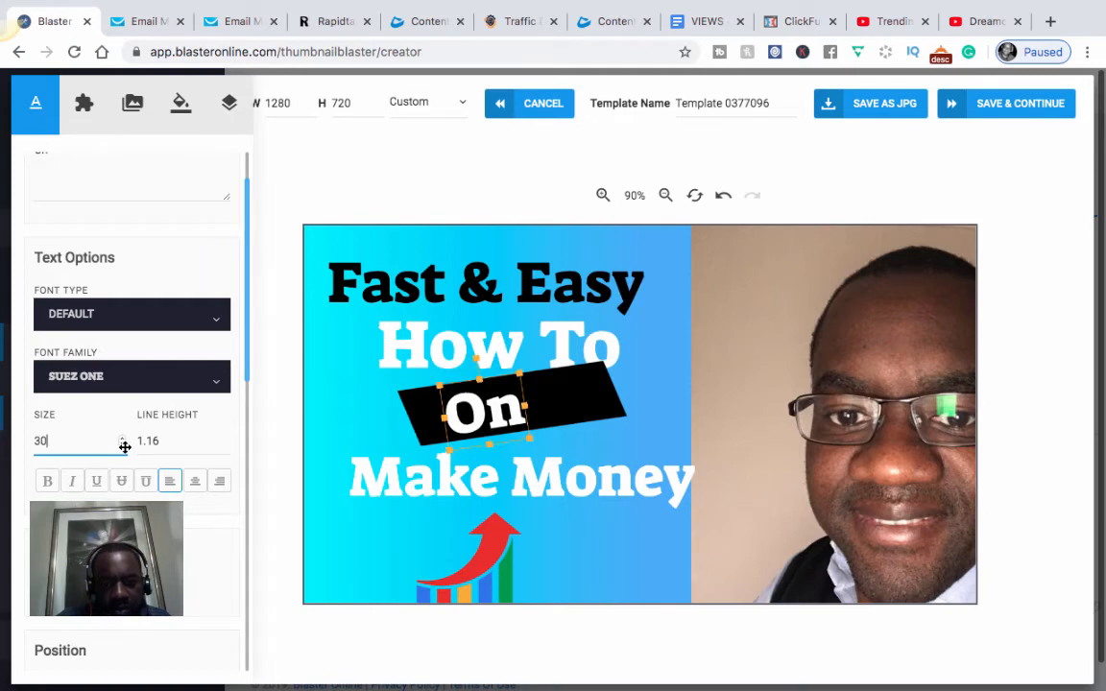
# Step: Reduce the How To line's text size by several steps
pyautogui.click(499, 346)
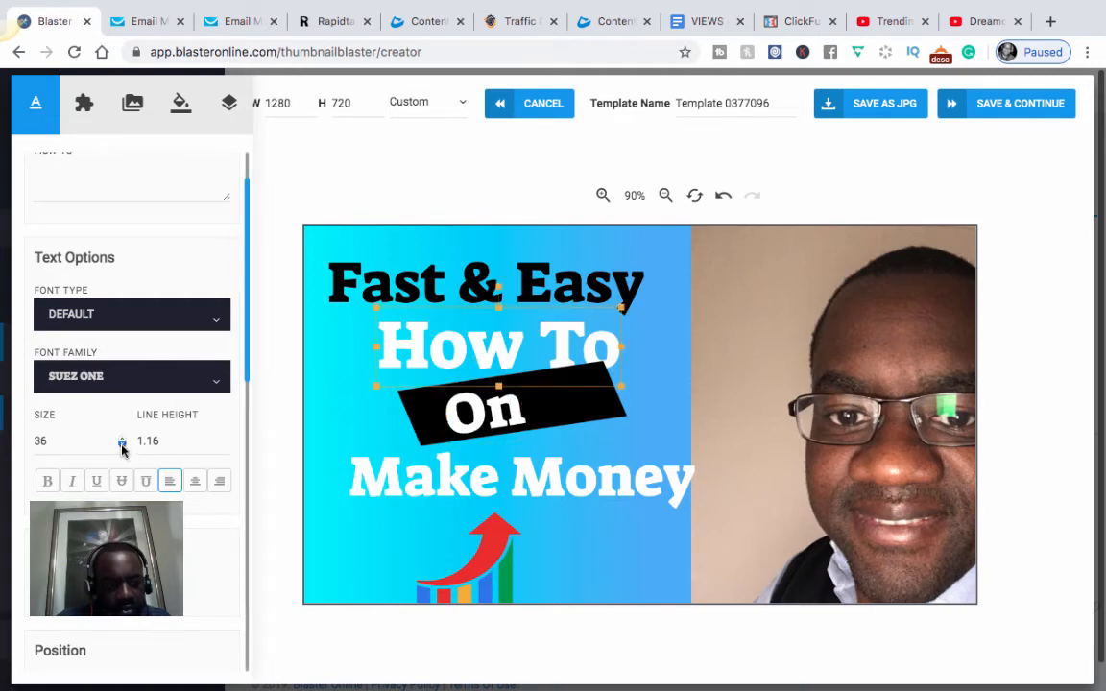
pyautogui.click(121, 447)
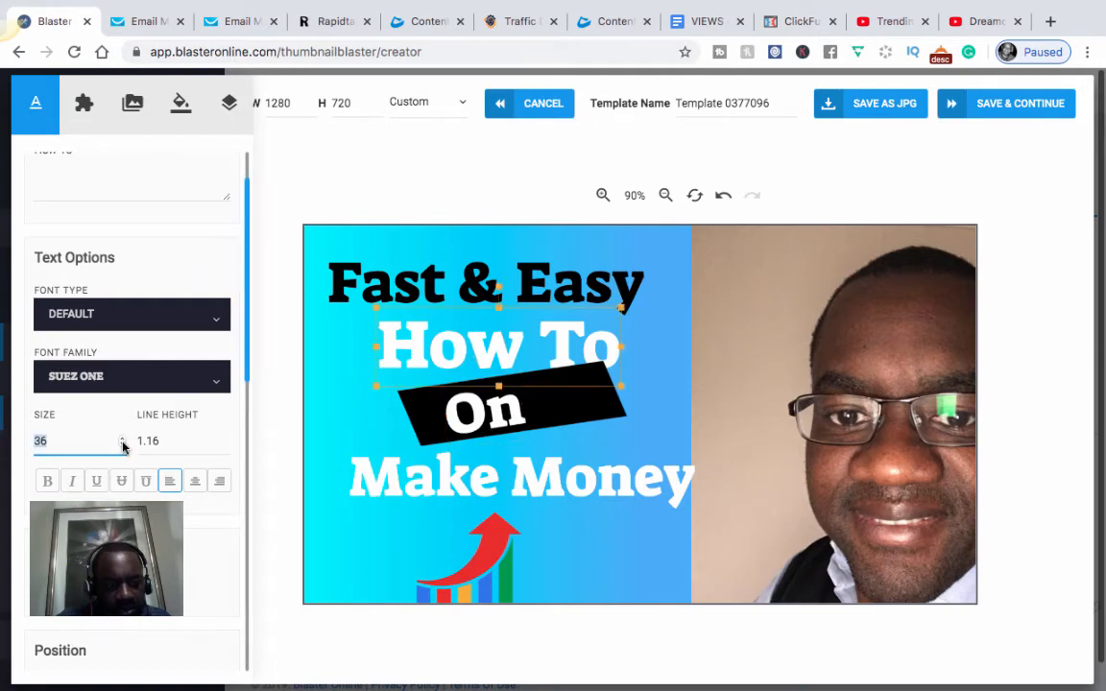
pyautogui.click(122, 445)
pyautogui.click(122, 446)
pyautogui.click(122, 445)
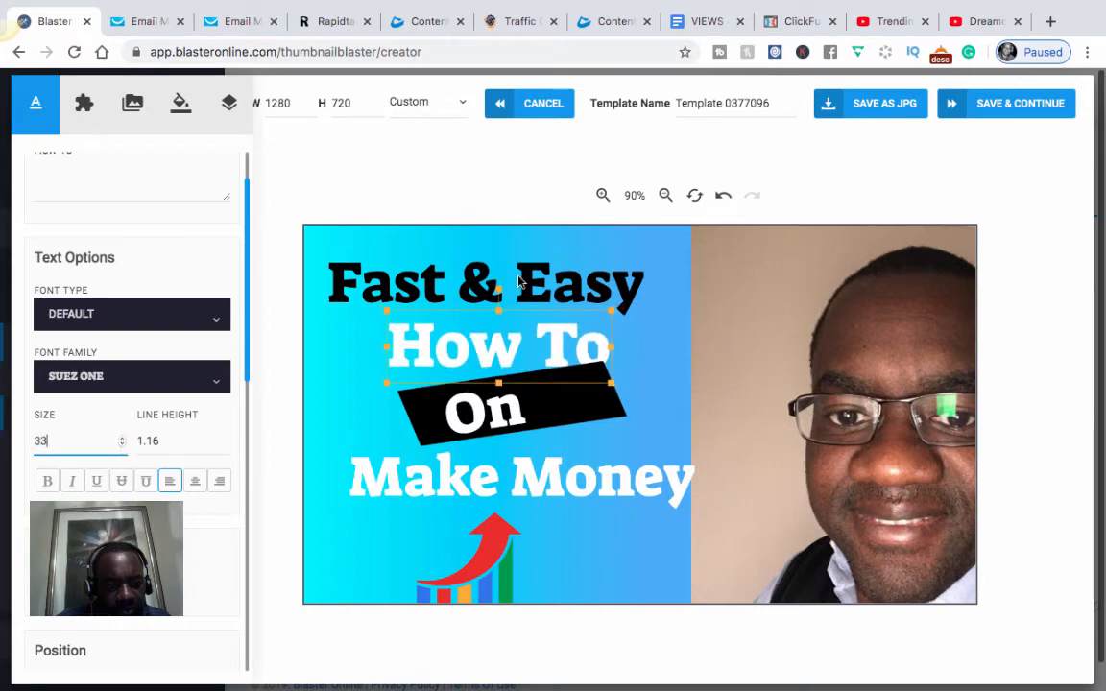
pyautogui.click(122, 445)
pyautogui.click(122, 446)
pyautogui.click(122, 445)
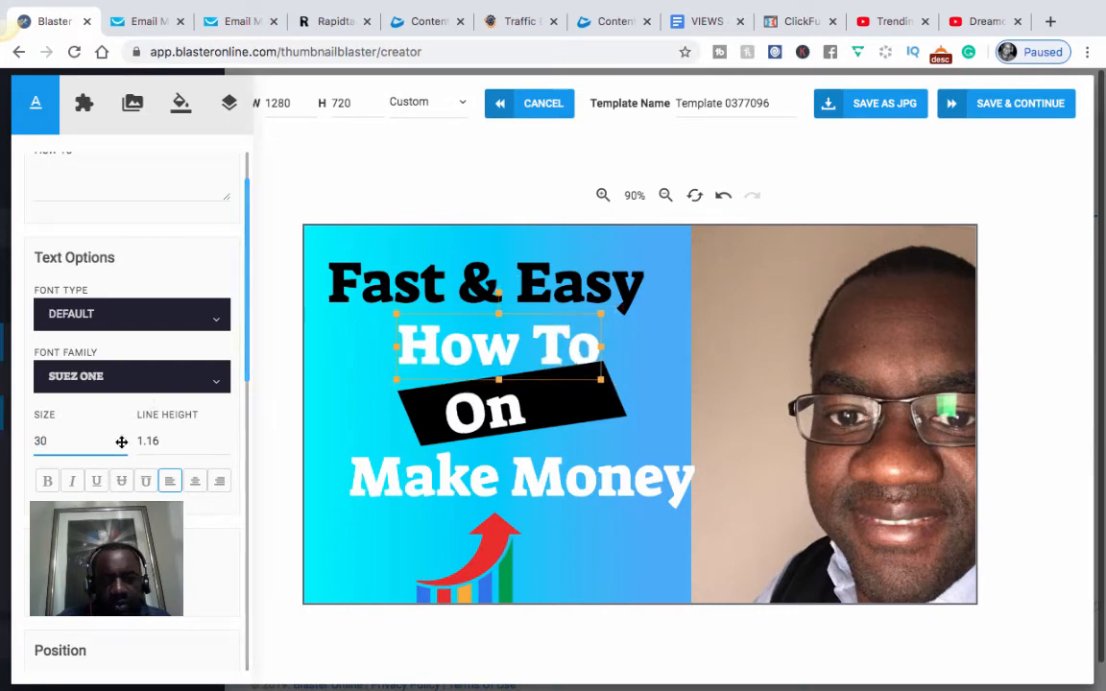
# Step: Shrink Fast & Easy to size 33 and shift Make Money and the photo slightly left
pyautogui.click(480, 285)
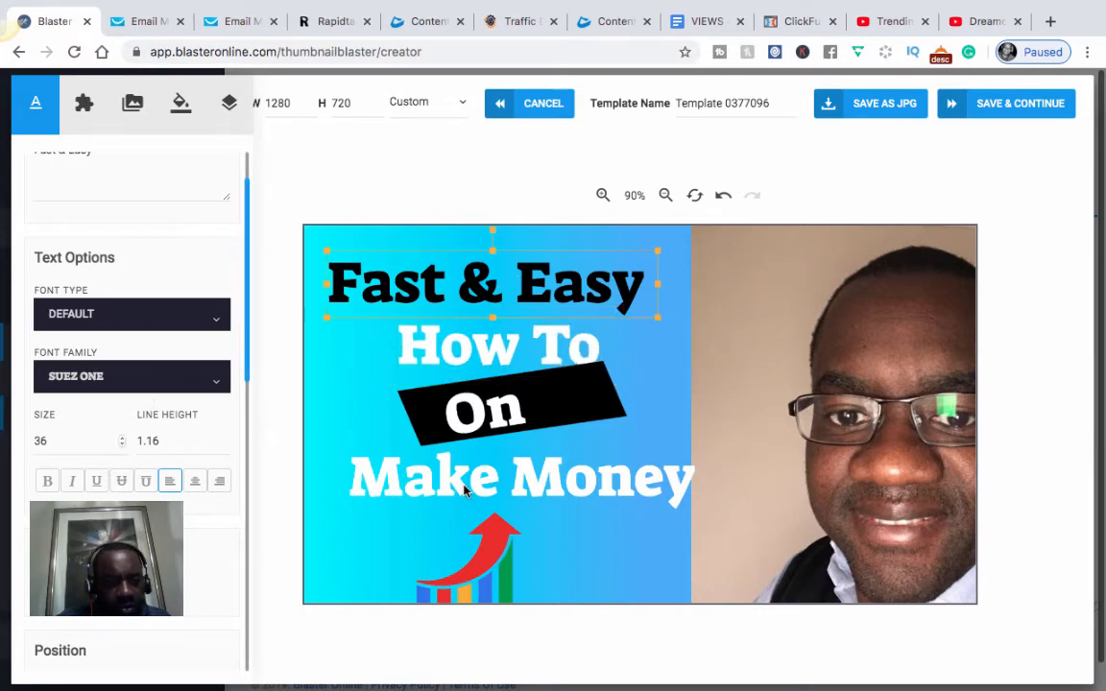
pyautogui.press('Down')
pyautogui.press('Down')
pyautogui.press('Down')
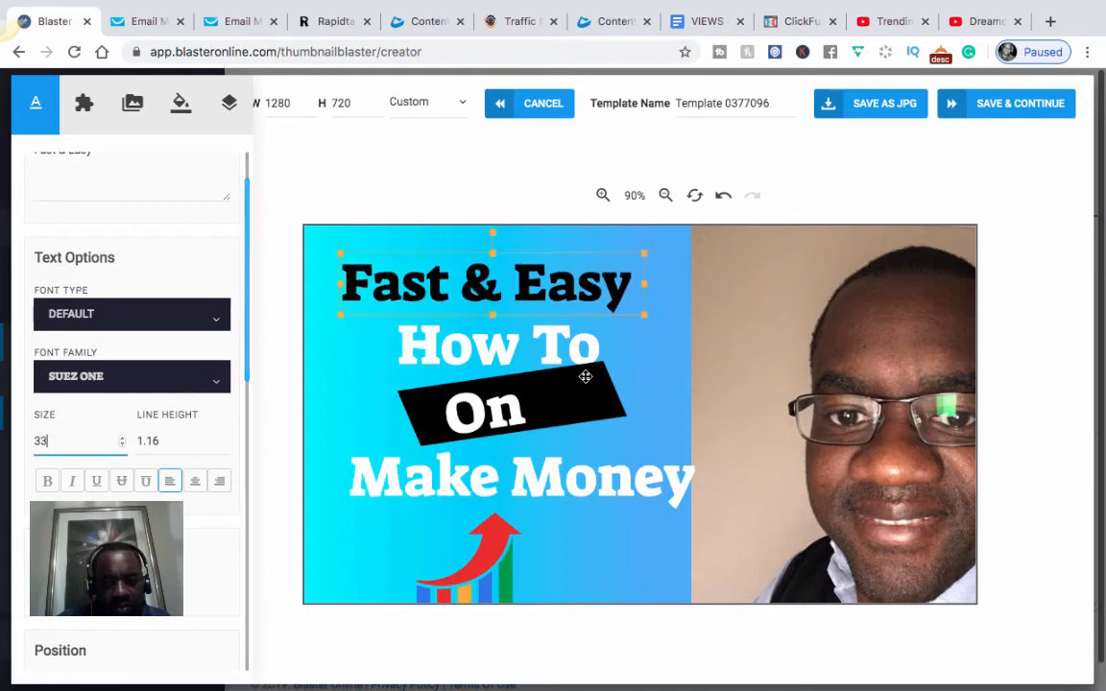
pyautogui.moveTo(576, 478); pyautogui.dragTo(556, 482)
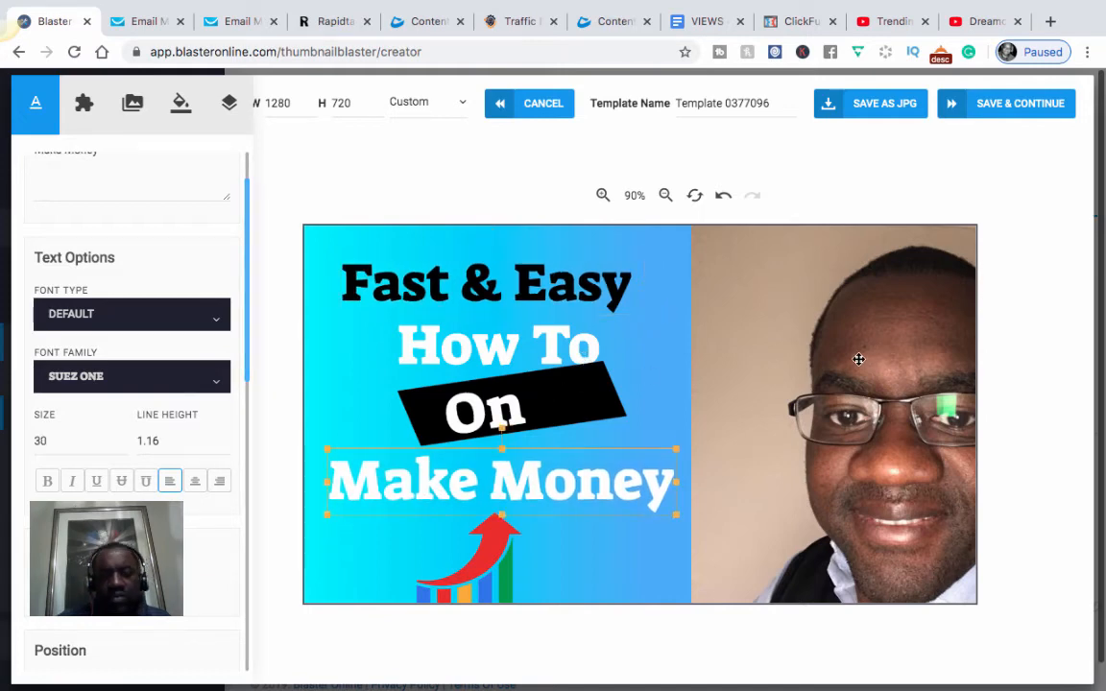
pyautogui.moveTo(861, 346); pyautogui.dragTo(823, 379)
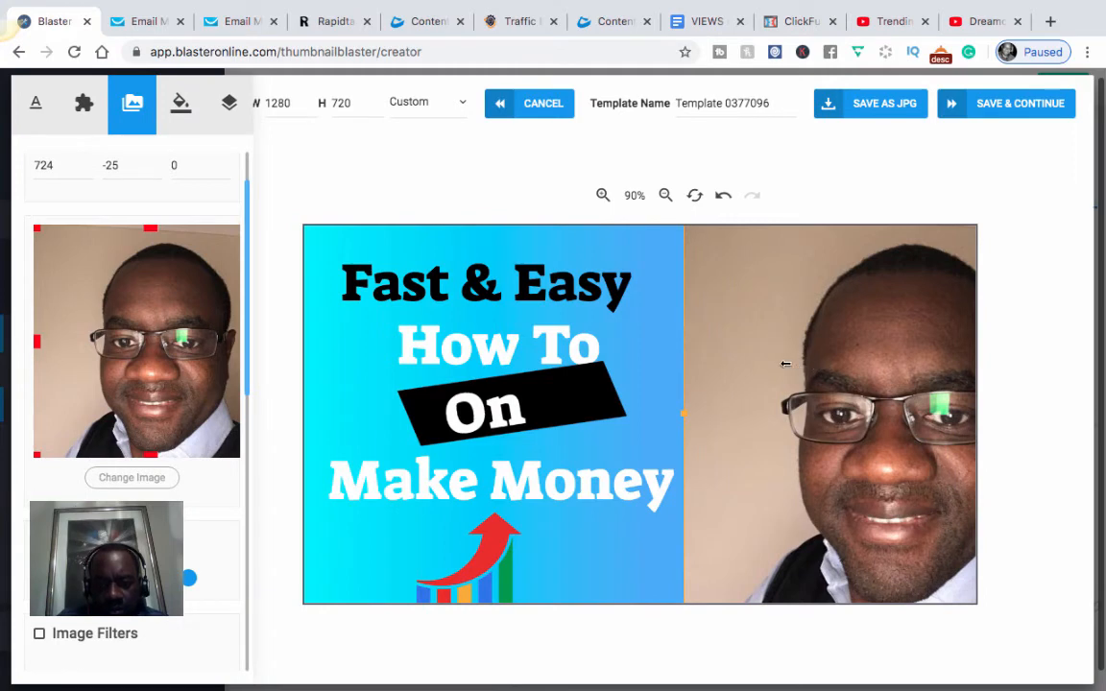
# Step: Nudge the headshot right to position 716, -27, flush against the blue text panel
pyautogui.moveTo(785, 364); pyautogui.dragTo(772, 363)
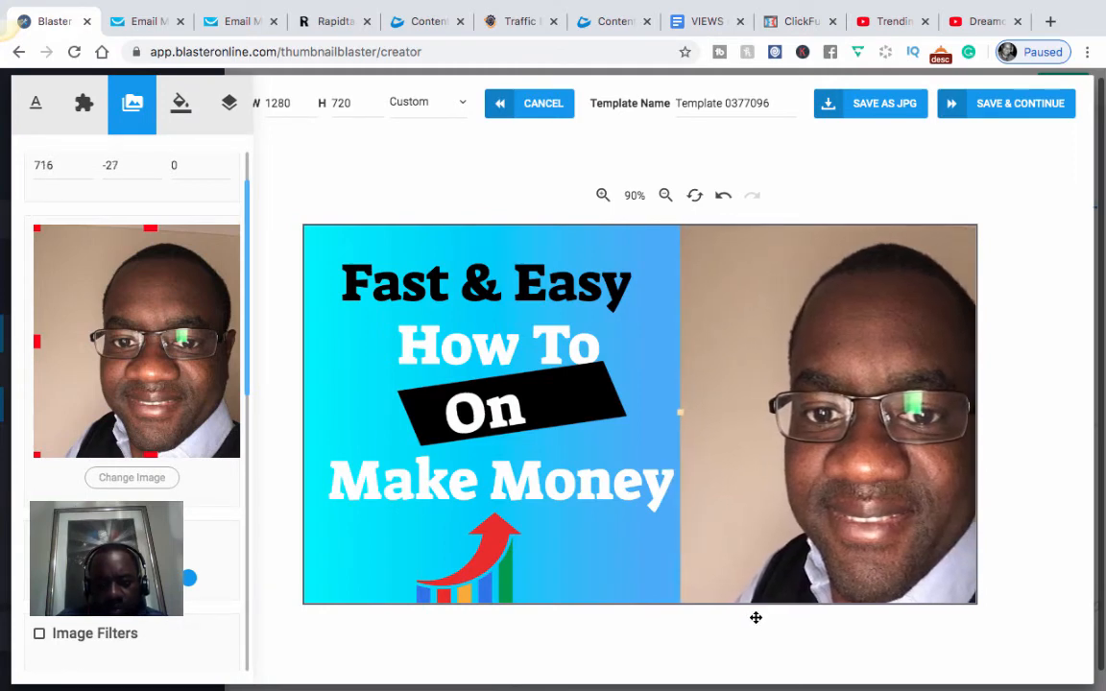
pyautogui.scroll(-2, 755, 617)
pyautogui.scroll(2, 755, 622)
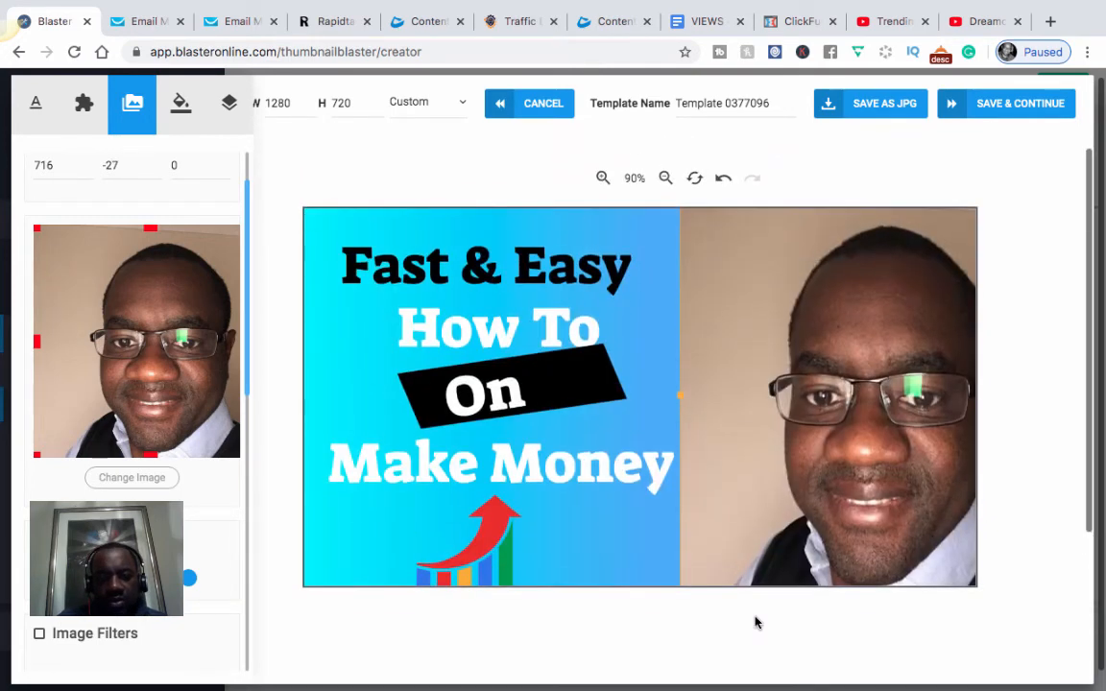
pyautogui.scroll(1, 752, 622)
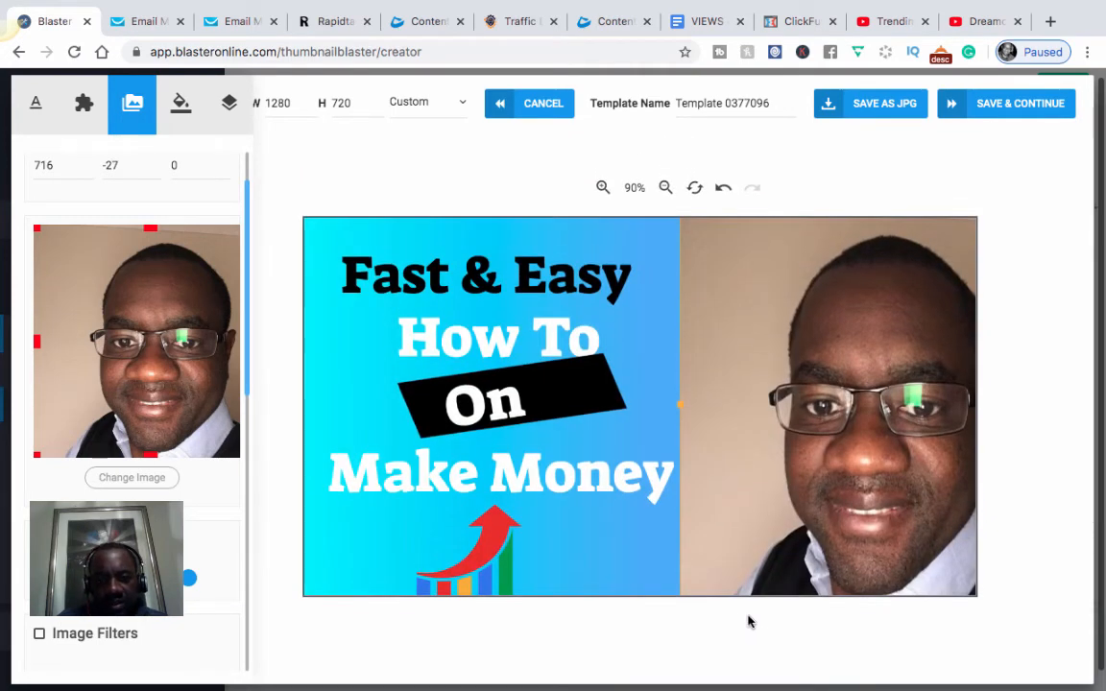
pyautogui.scroll(1, 749, 622)
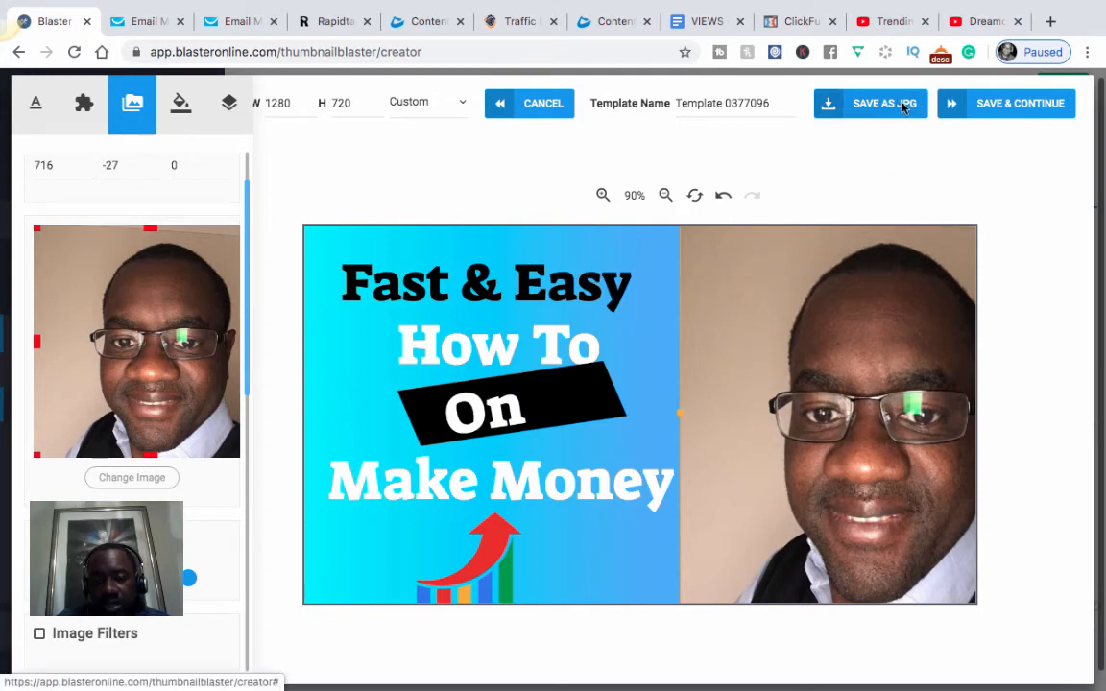
# Step: Save the thumbnail, publish it to the YouTube video, and dismiss the success message
pyautogui.click(991, 108)
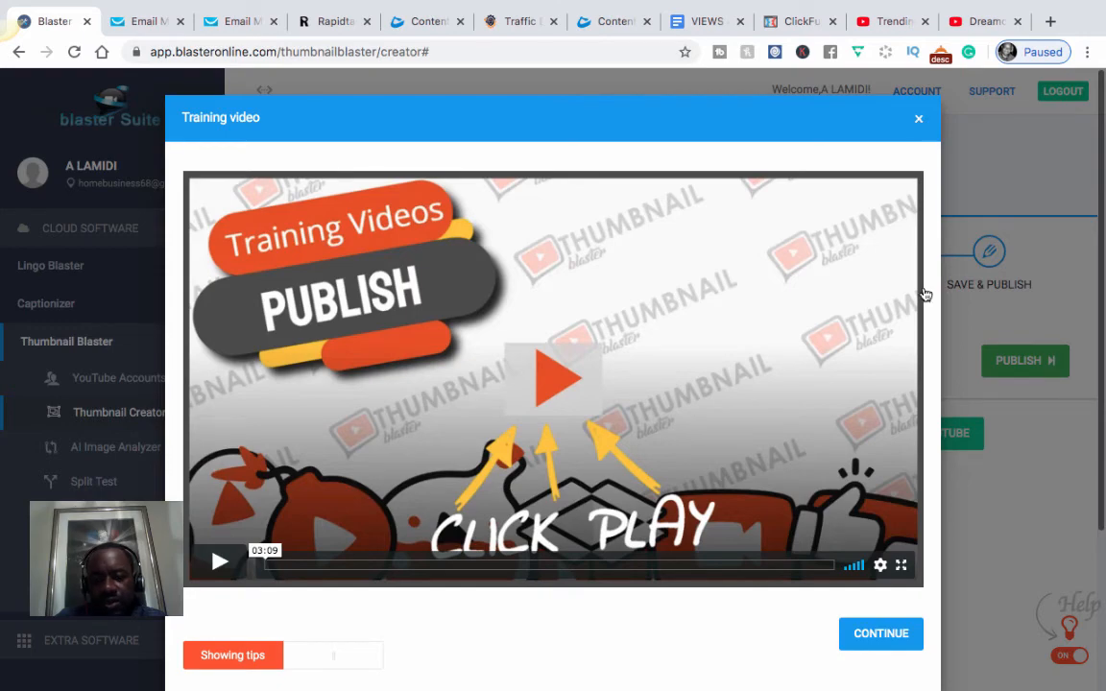
pyautogui.press('Escape')
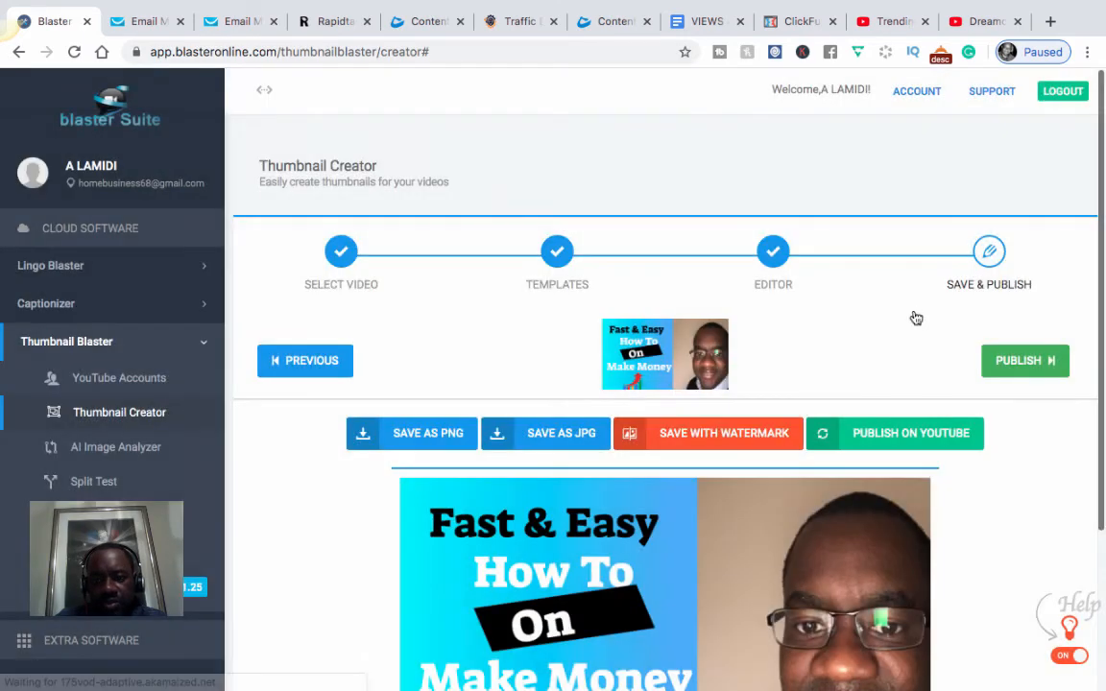
pyautogui.scroll(-1, 915, 317)
pyautogui.scroll(-2, 914, 316)
pyautogui.scroll(1, 915, 316)
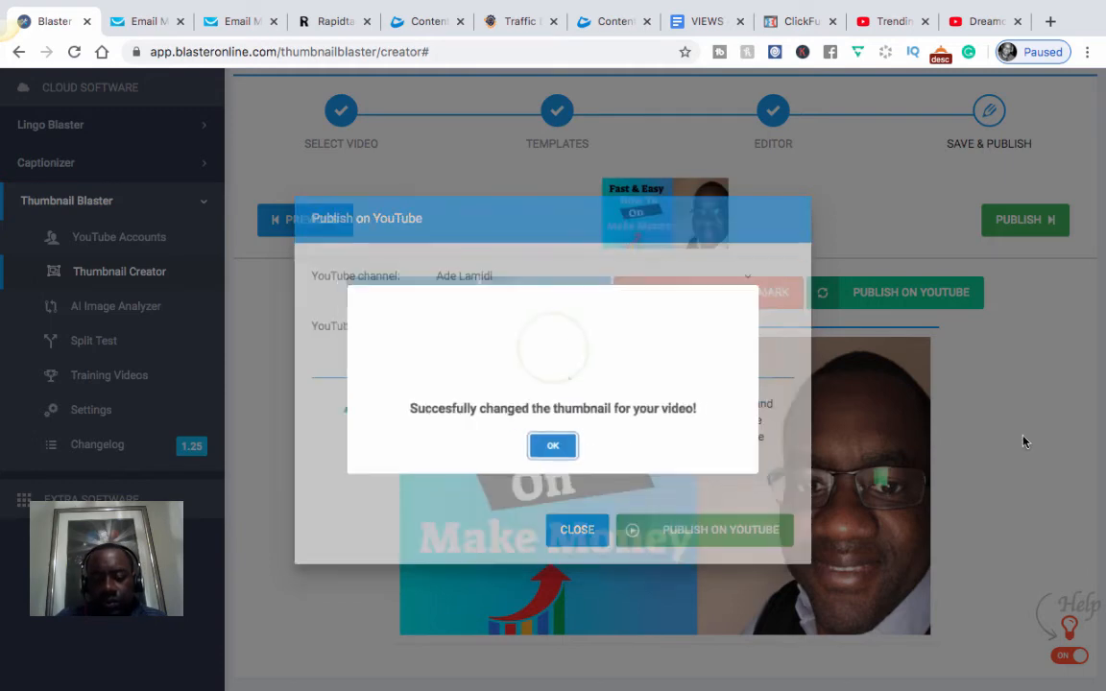
pyautogui.press('Return')
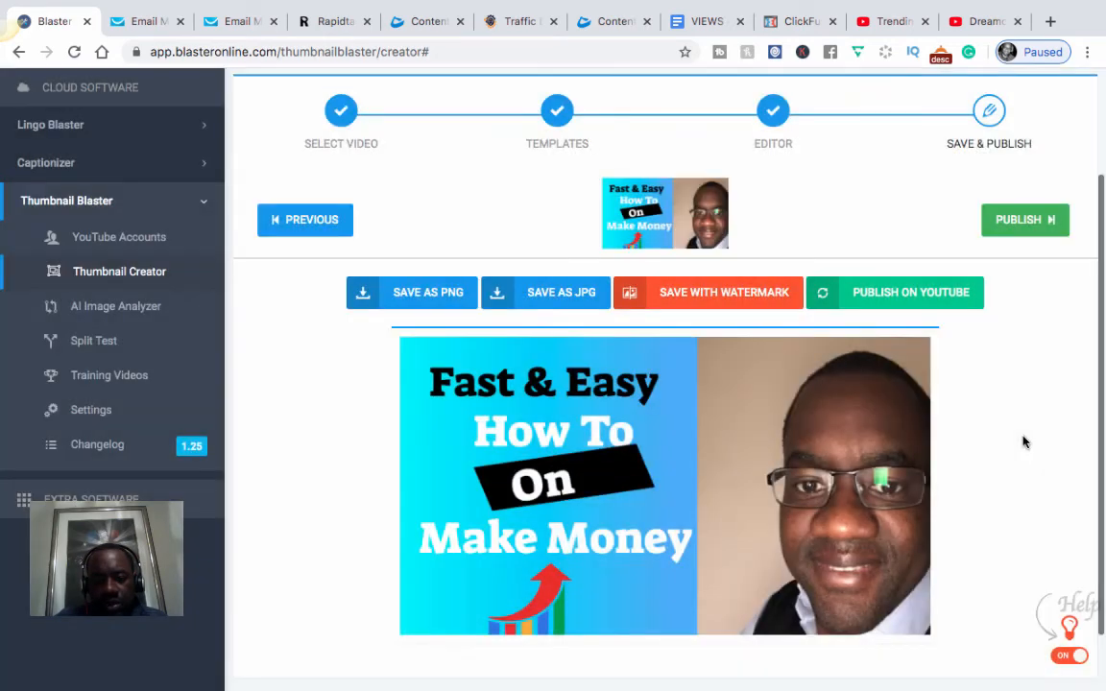
pyautogui.scroll(-1, 1024, 443)
pyautogui.scroll(1, 1024, 443)
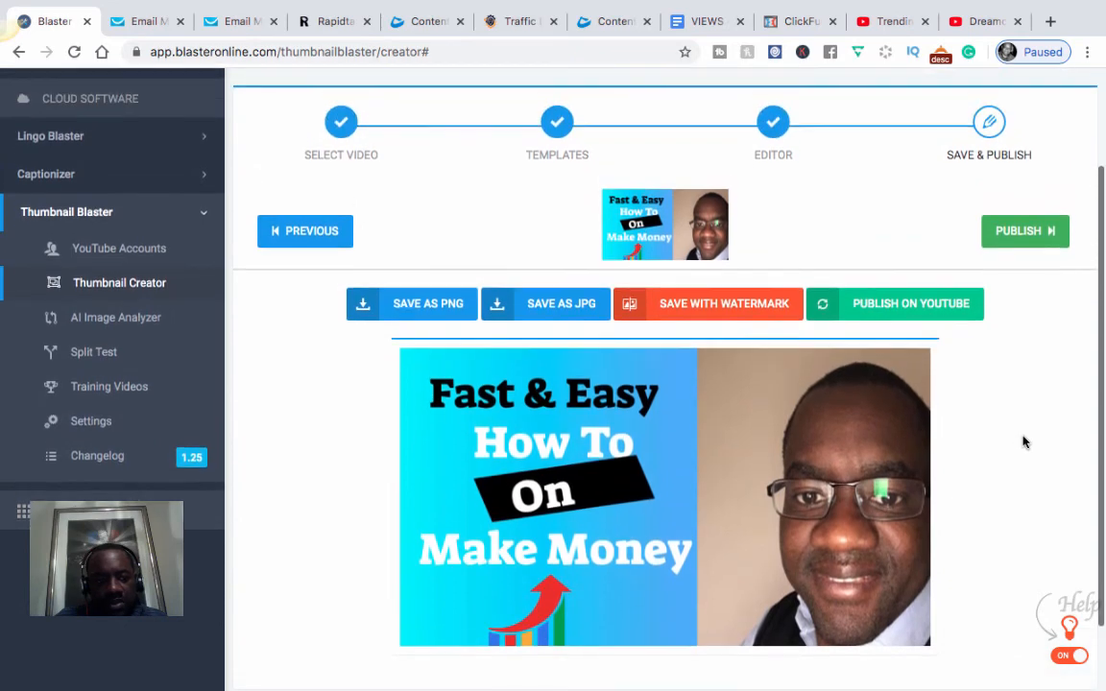
pyautogui.scroll(1, 1025, 442)
pyautogui.scroll(1, 1025, 443)
pyautogui.scroll(-2, 594, 407)
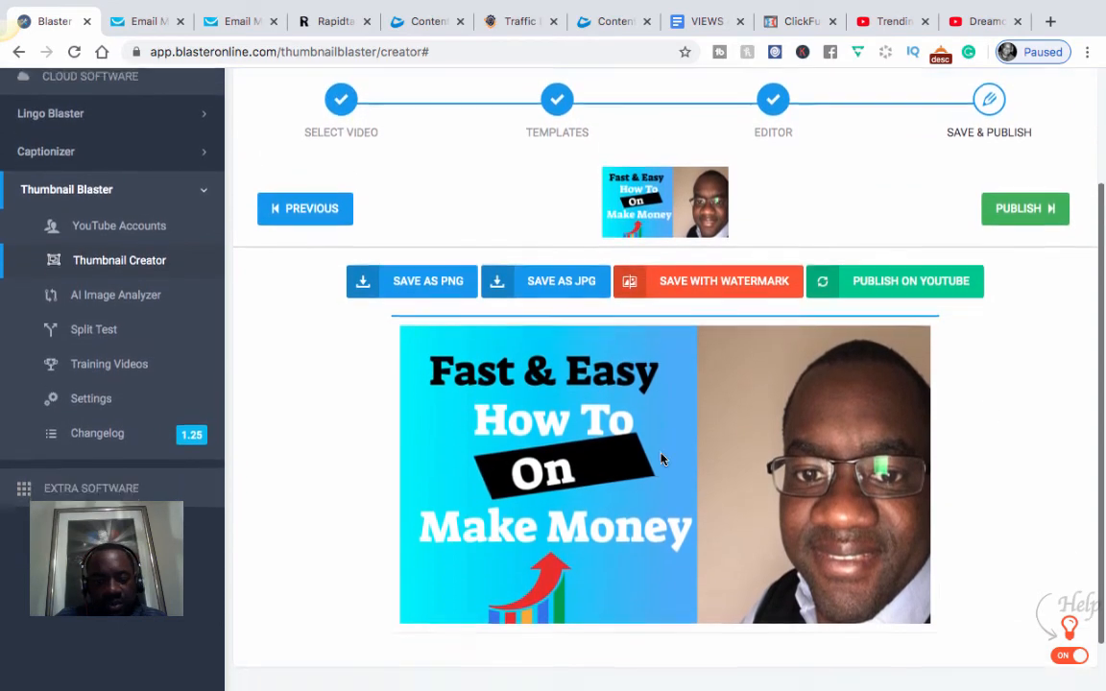
pyautogui.scroll(1, 704, 445)
pyautogui.scroll(1, 850, 437)
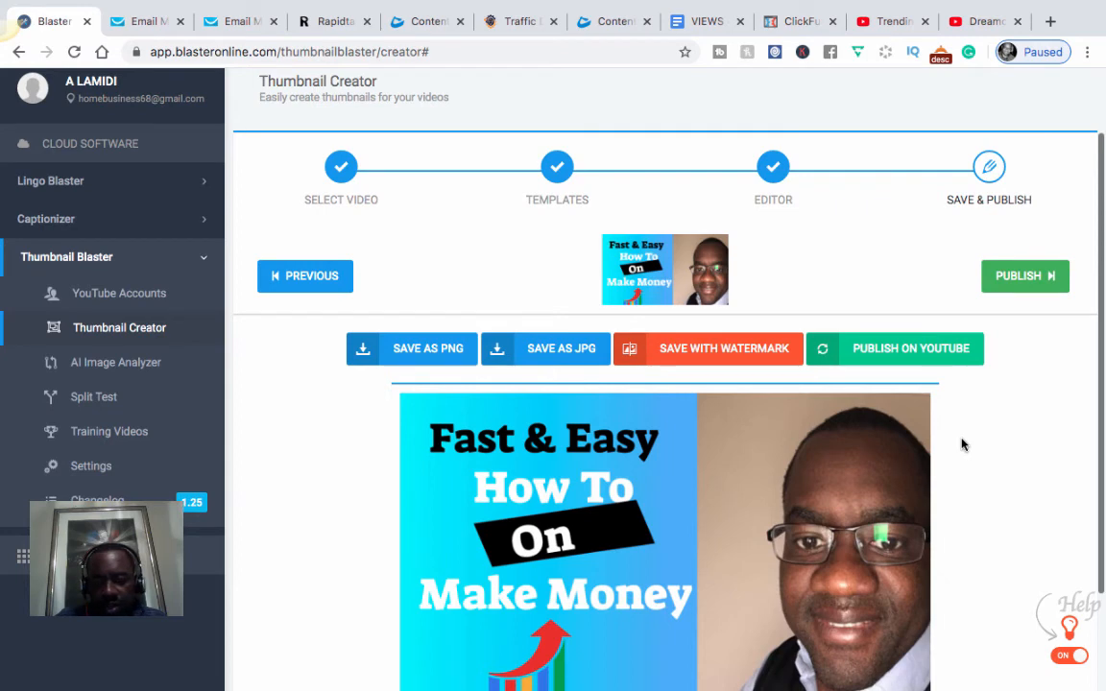
pyautogui.scroll(1, 963, 444)
pyautogui.scroll(-2, 962, 444)
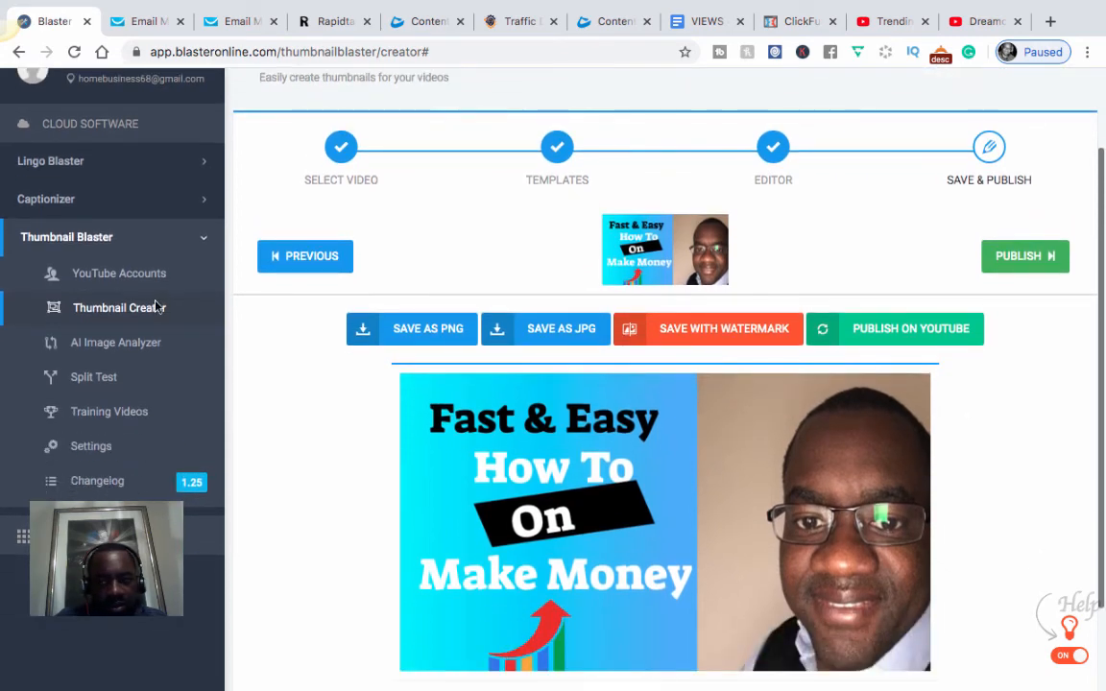
pyautogui.scroll(-1, 124, 290)
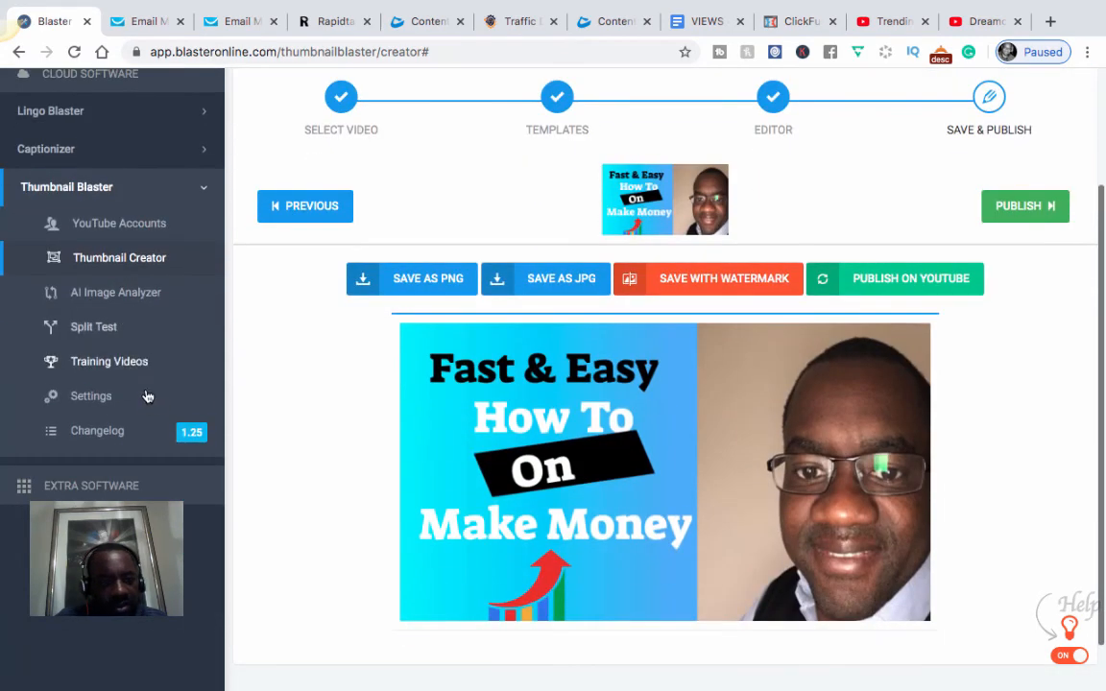
# Step: Preview the AI Image Analyzer, then go to the empty Split Test page
pyautogui.click(108, 300)
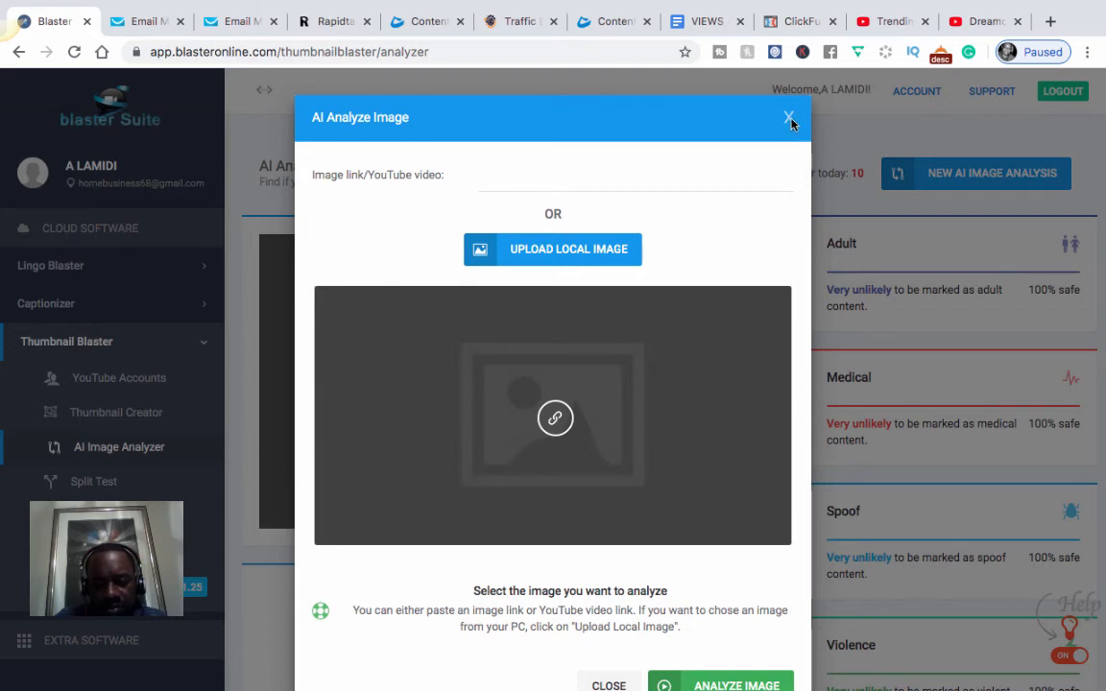
pyautogui.click(111, 481)
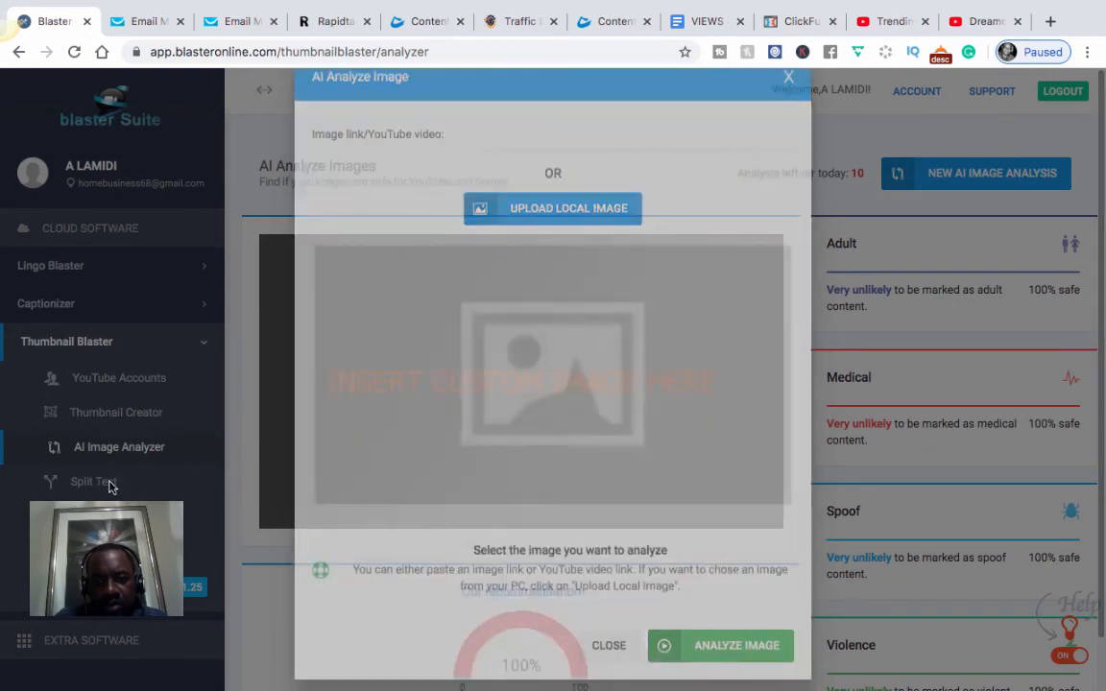
pyautogui.click(94, 482)
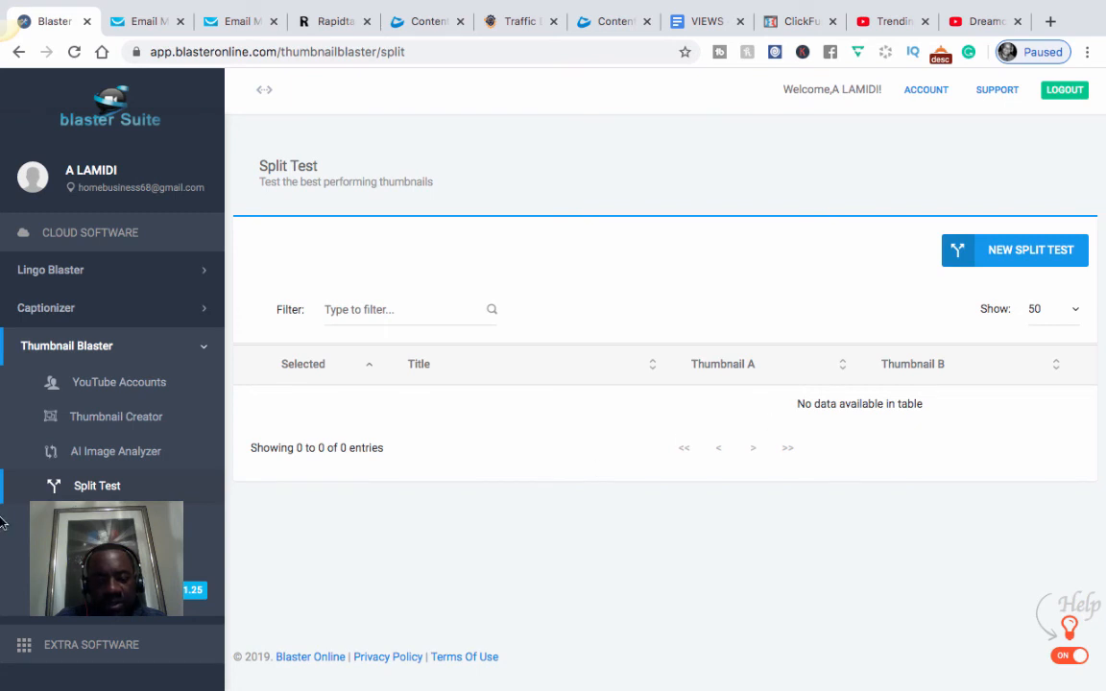
# Step: Go back to Thumbnail Creator, then switch to the YouTube Trending browser tab
pyautogui.click(96, 415)
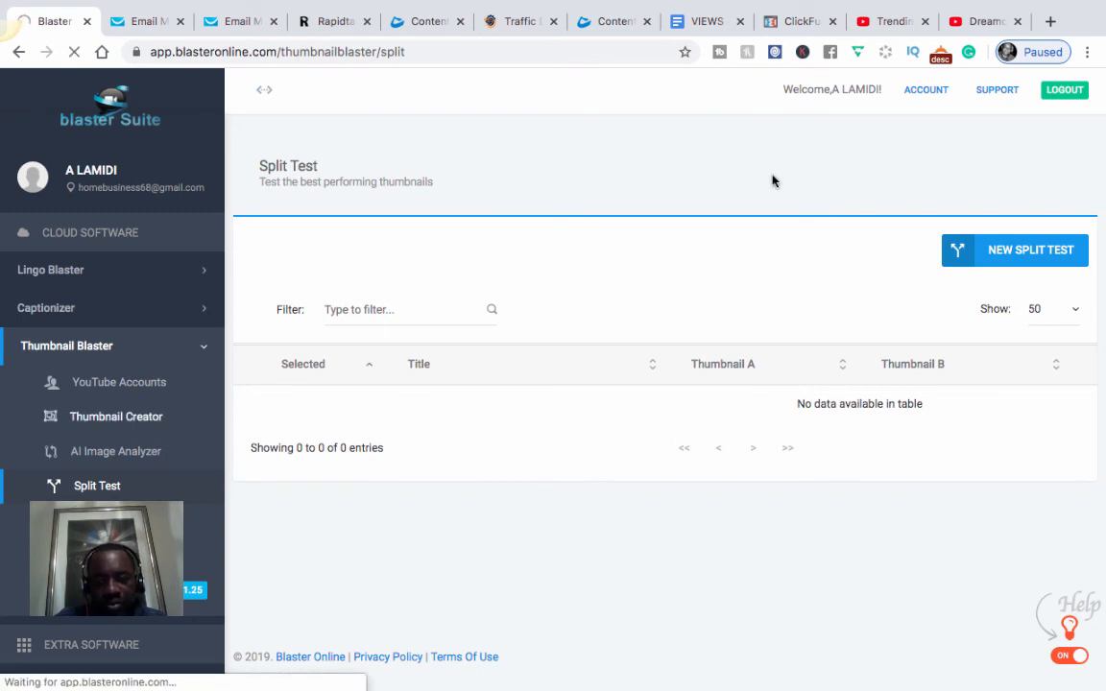
pyautogui.click(889, 23)
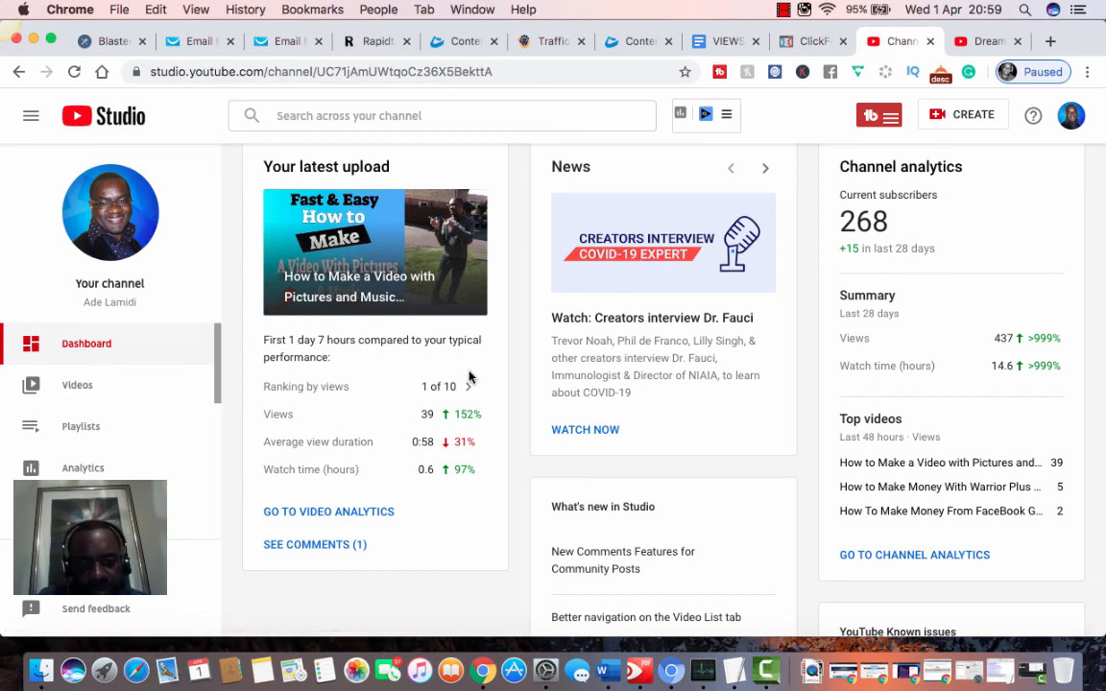
# Step: Check the typical range for the latest upload's 39 views, up 152%
pyautogui.moveTo(468, 427)
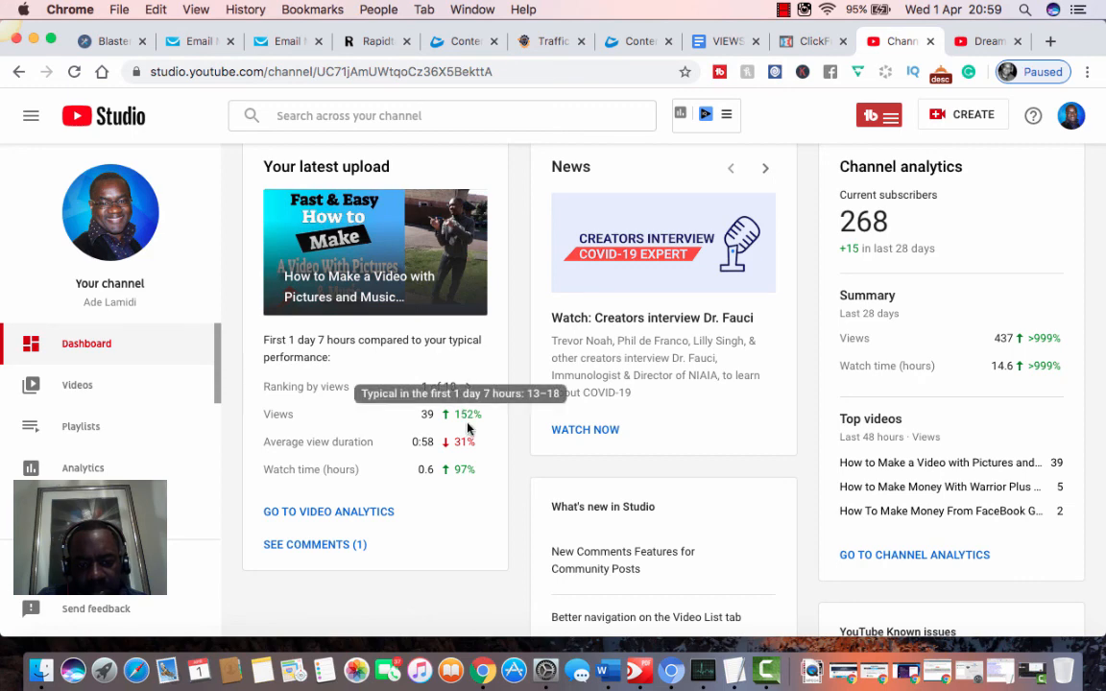